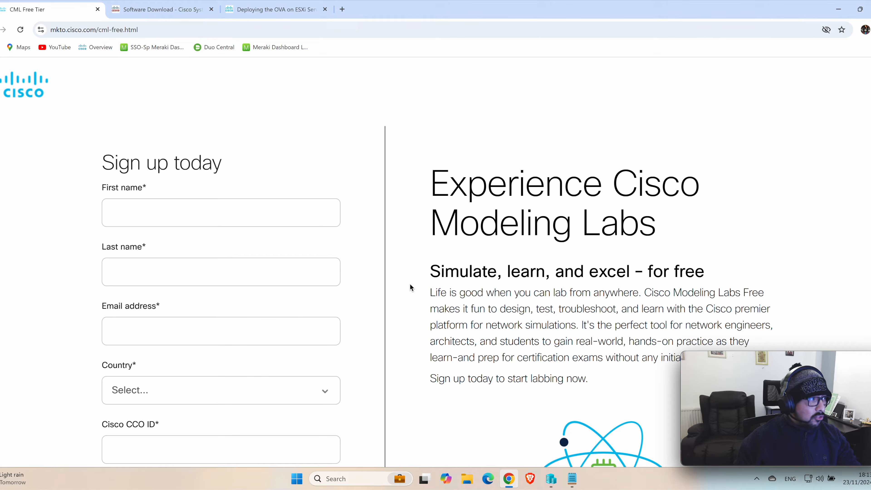
Step: Examine the Cisco Modeling Labs Free sign-up page, including its address, required fields and Cisco CCO ID entry
left_click(147, 31)
left_click(307, 123)
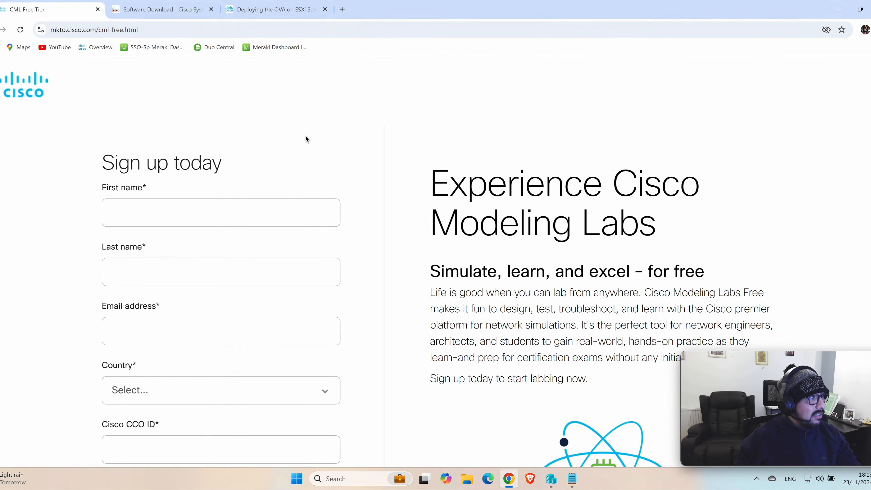
left_click(169, 28)
left_click(300, 140)
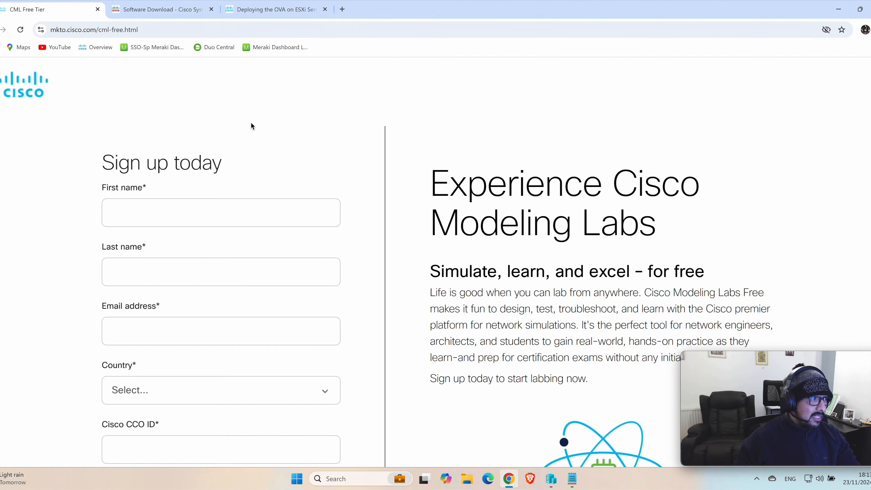
left_click_drag(103, 162, 278, 175)
left_click(279, 175)
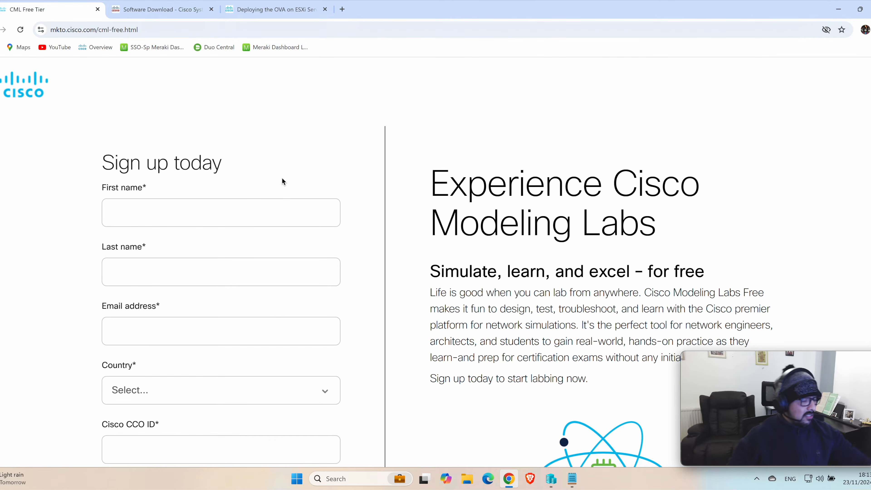
scroll(285, 192, "down", 2)
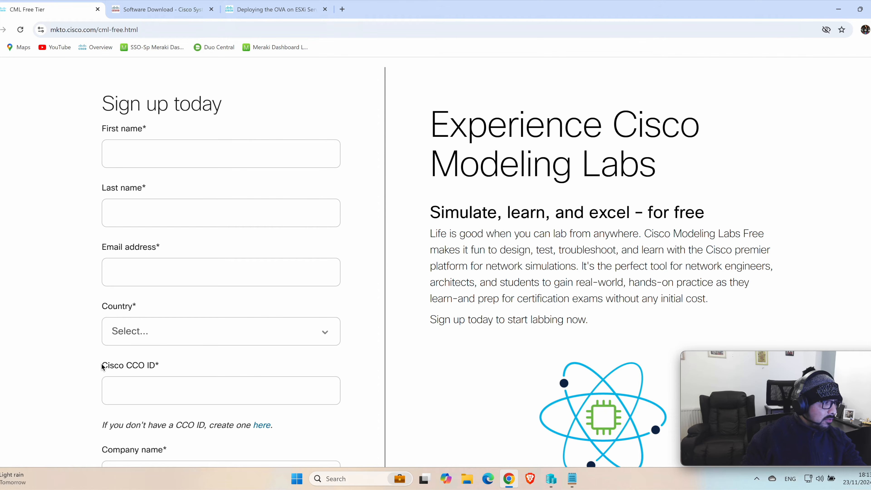
left_click_drag(102, 366, 164, 368)
left_click(191, 363)
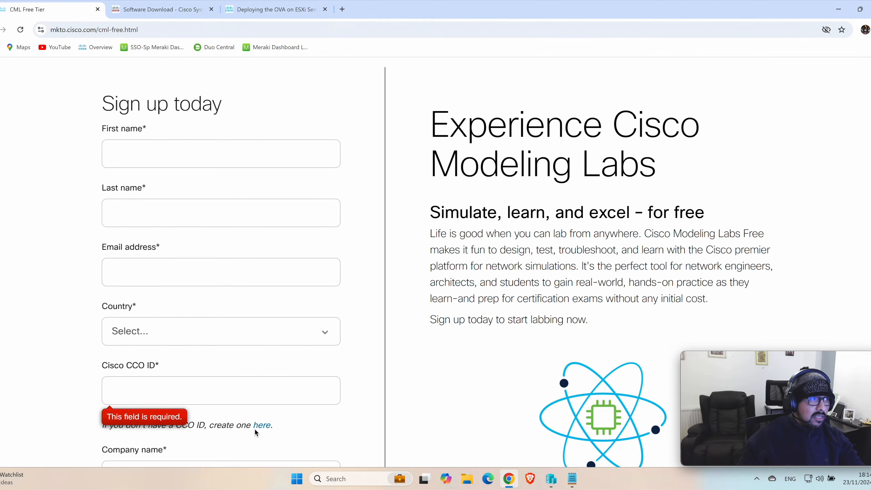
scroll(292, 393, "up", 2)
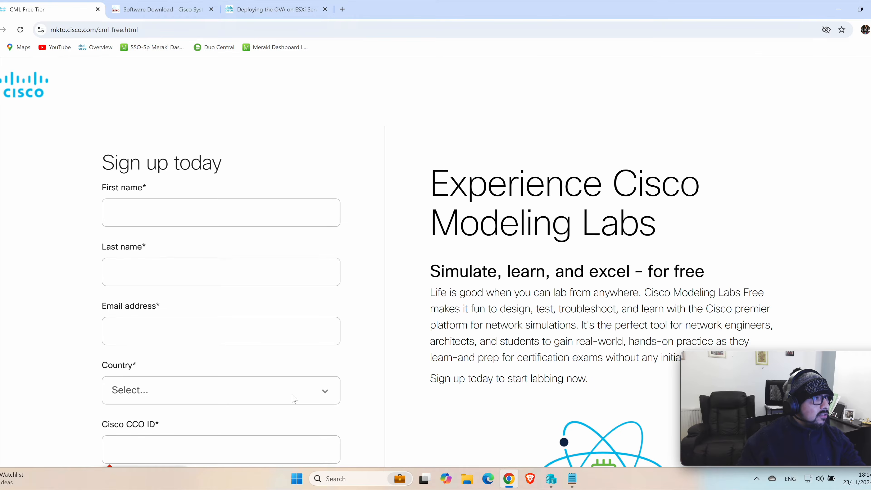
scroll(292, 399, "down", 1)
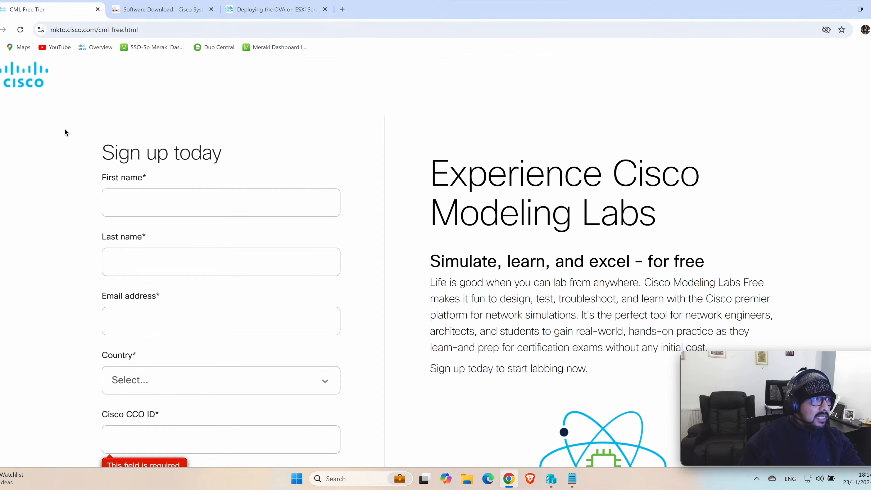
Step: Review the files offered for Modeling Labs release 2.8.0 Free Tier on the Cisco Software Download page
left_click(147, 10)
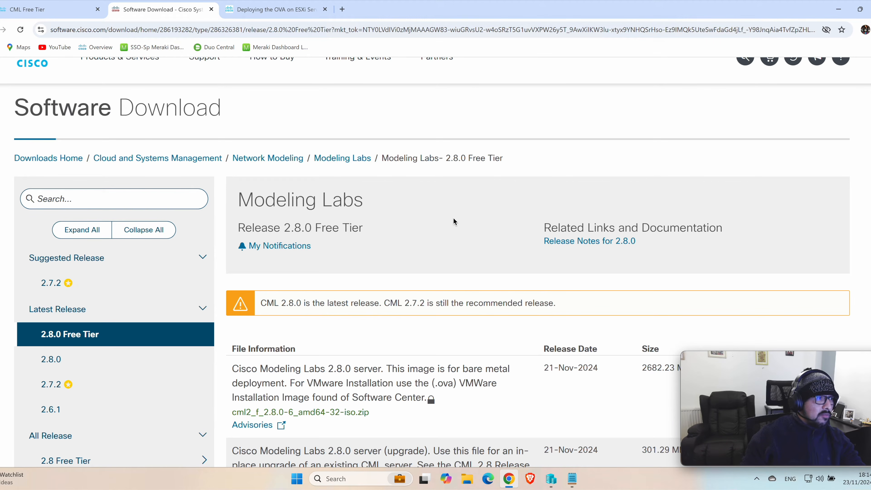
scroll(453, 227, "down", 1)
scroll(452, 232, "down", 1)
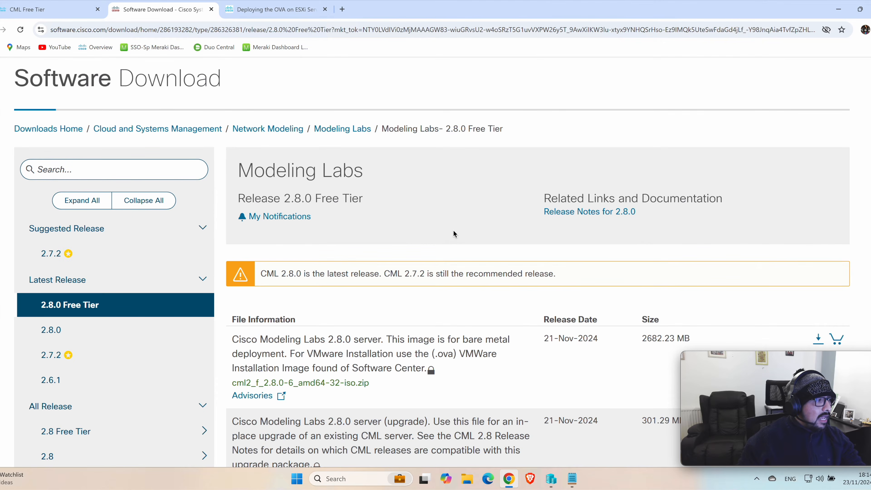
scroll(454, 233, "down", 3)
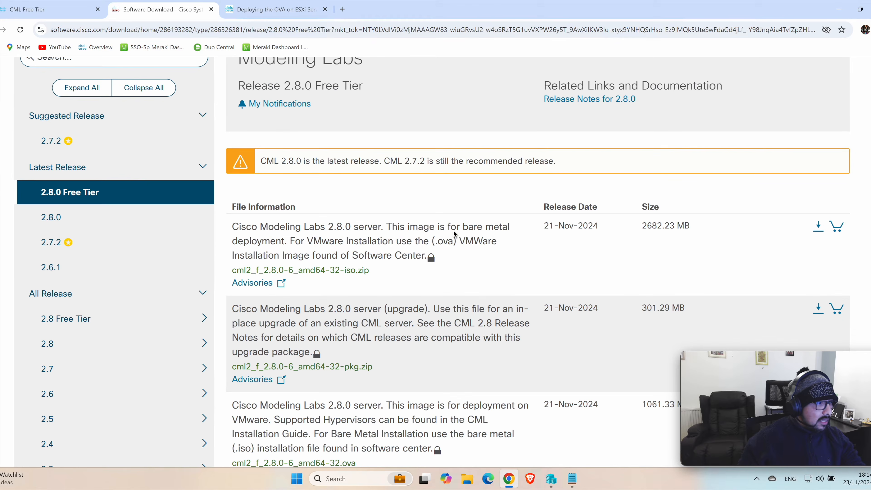
scroll(527, 255, "down", 1)
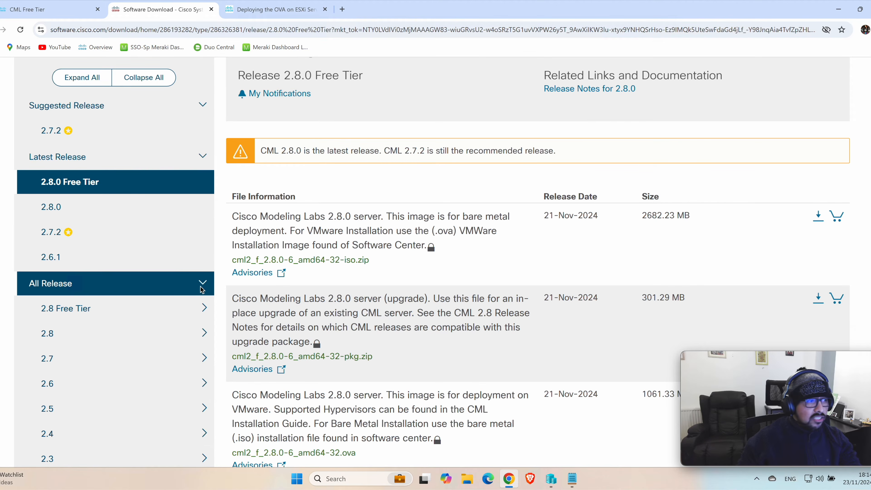
scroll(223, 272, "down", 3)
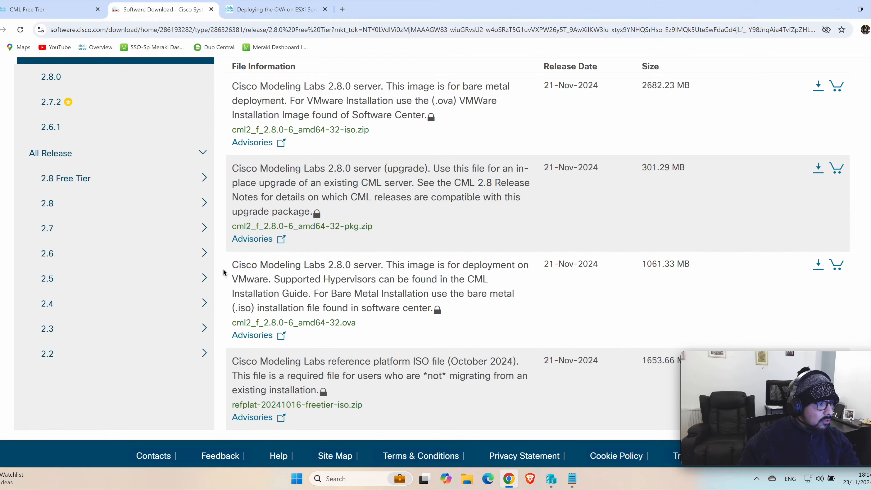
left_click(324, 366)
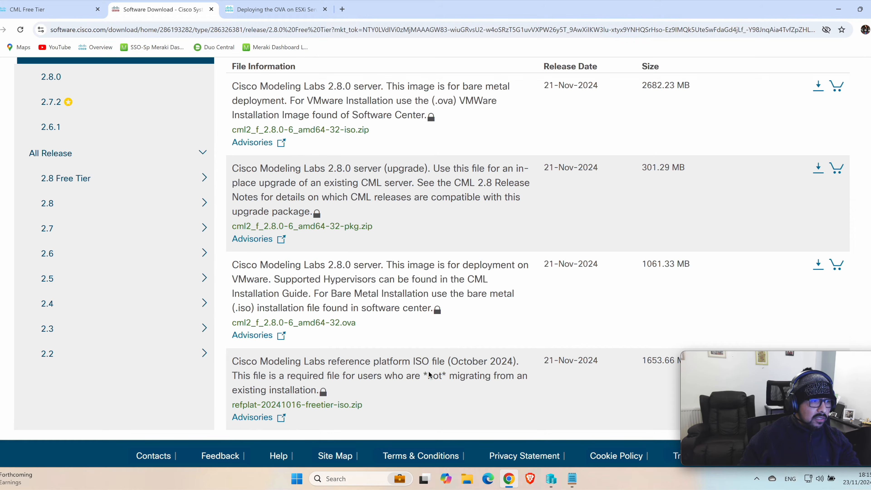
scroll(429, 375, "up", 5)
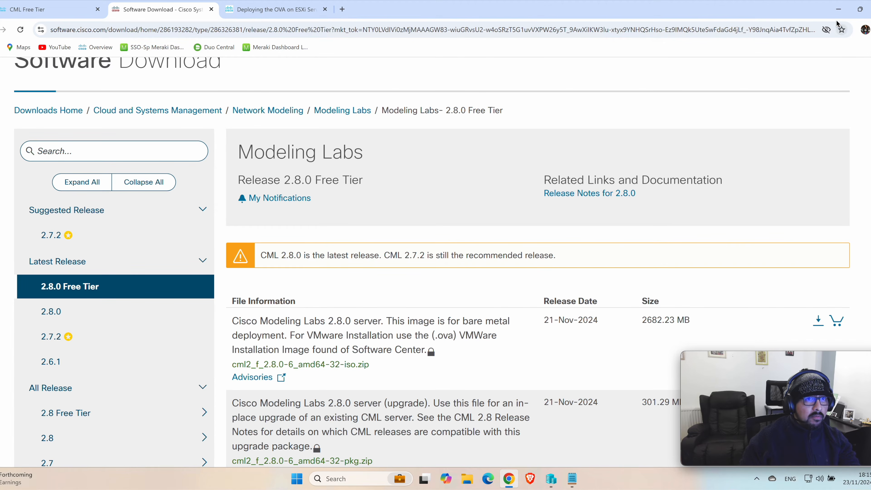
Step: Switch to Hyper-V Manager and start creating a new virtual machine
left_click(838, 9)
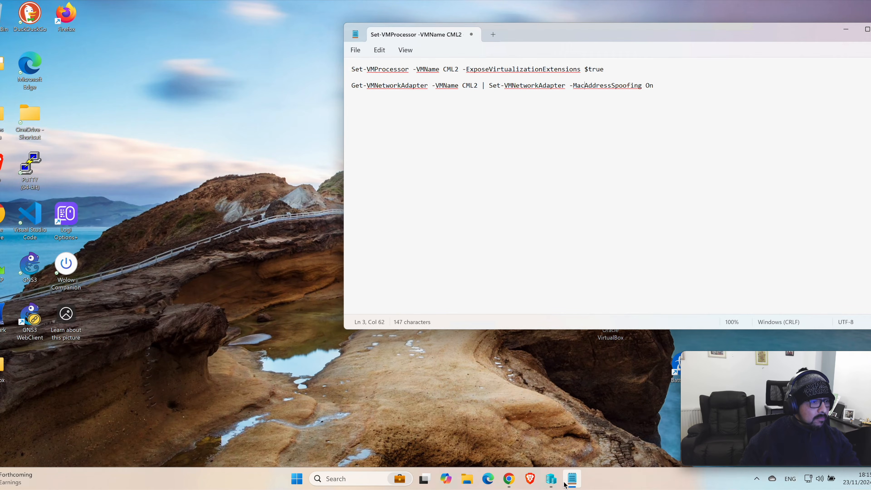
left_click(551, 479)
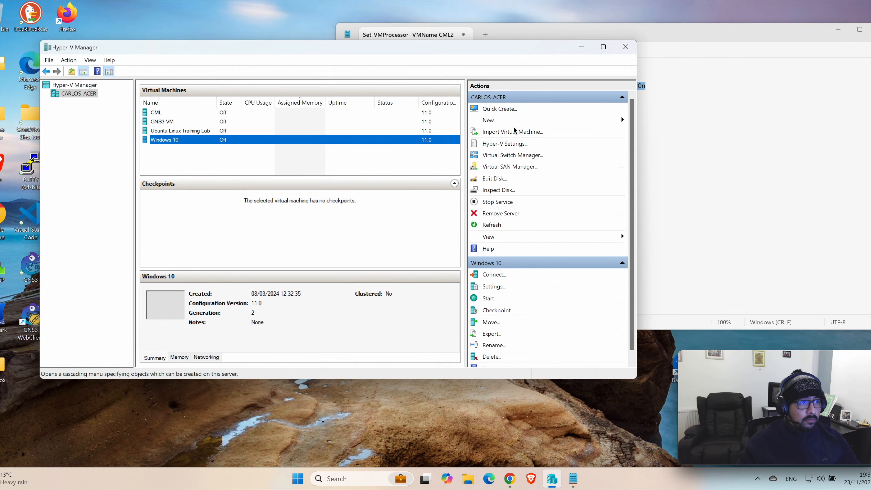
left_click(491, 125)
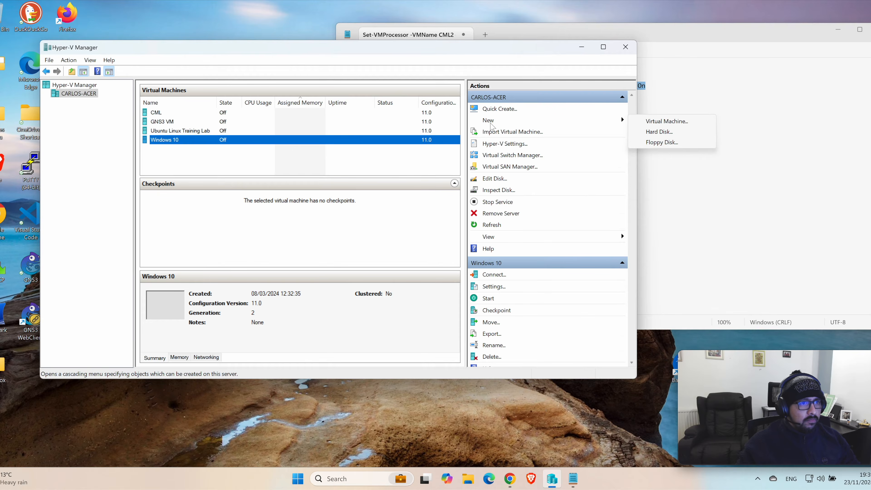
left_click(667, 121)
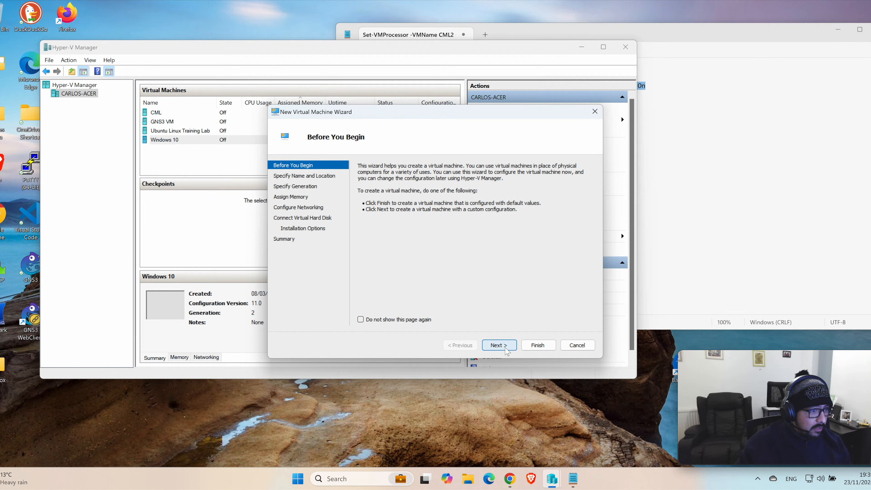
Step: Name the new virtual machine CML2 and accept the default storage location
left_click(499, 345)
left_click(441, 198)
left_click_drag(441, 198, 381, 196)
type("CML")
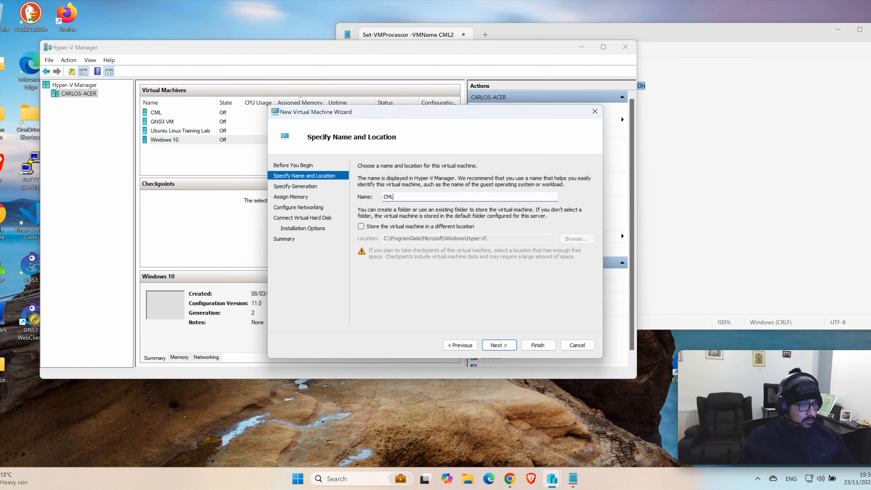
type("2")
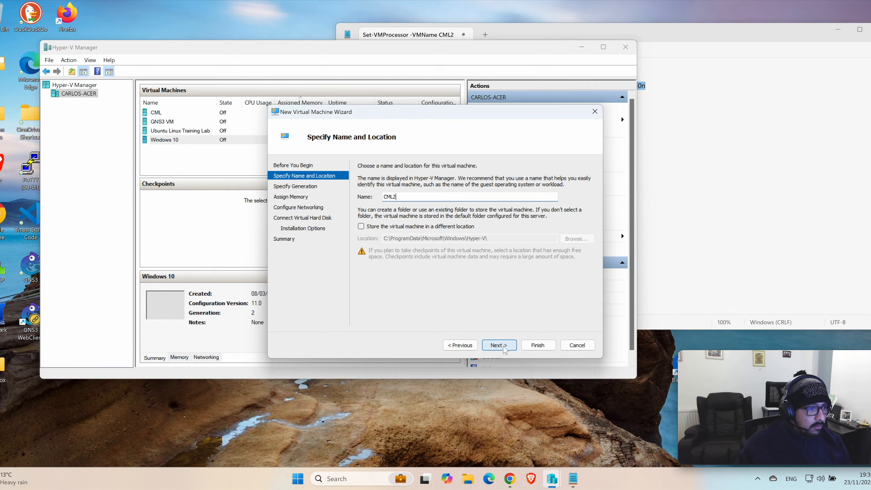
left_click(500, 345)
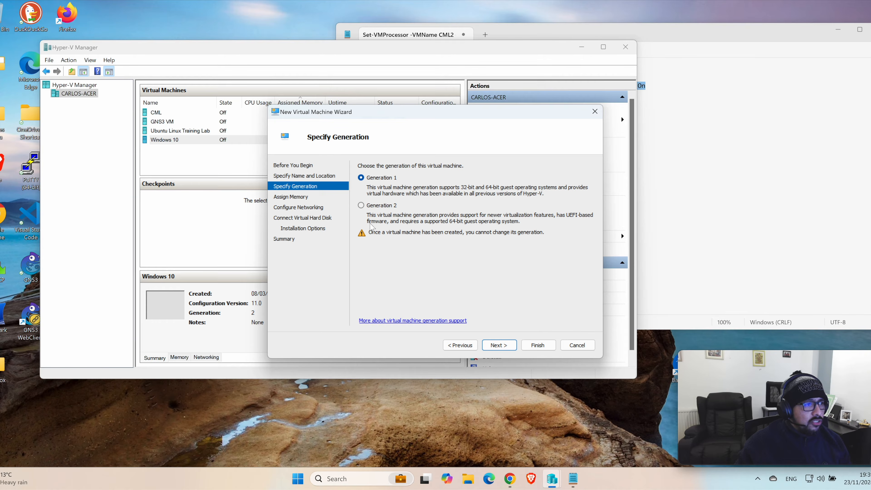
Step: Make the virtual machine Generation 2 and assign it 8192 MB of startup memory
left_click(361, 205)
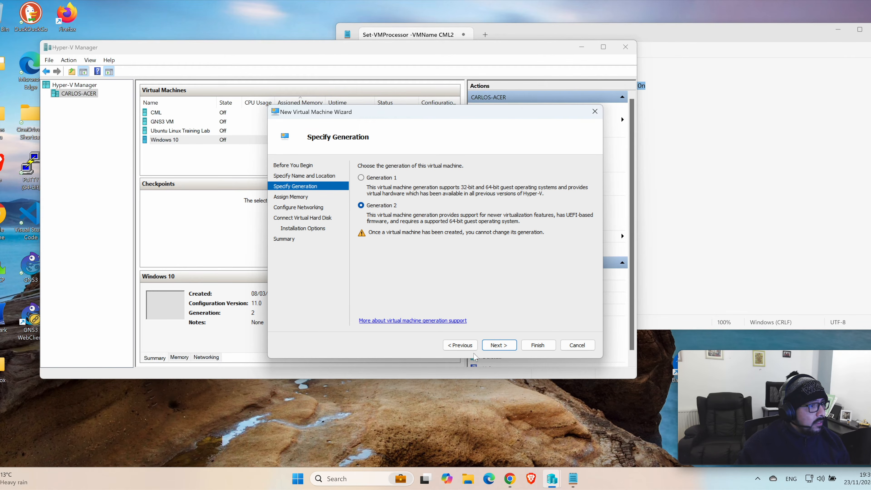
left_click(510, 346)
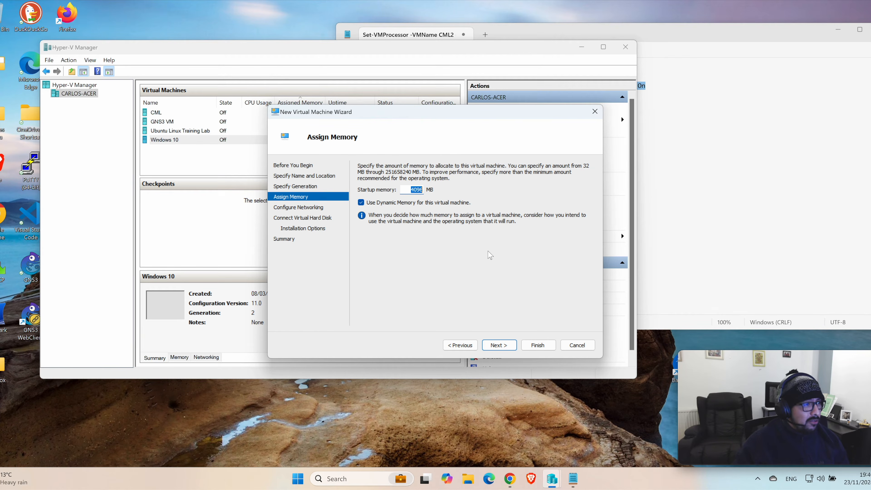
type("8192")
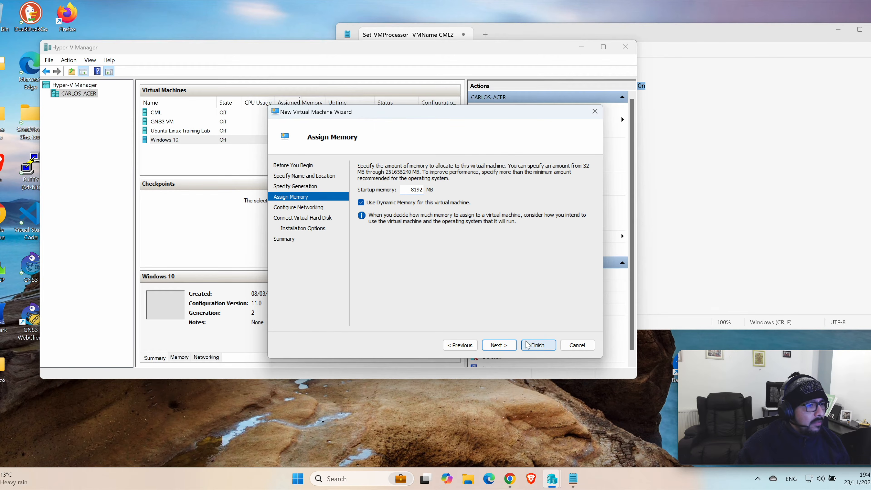
left_click(504, 345)
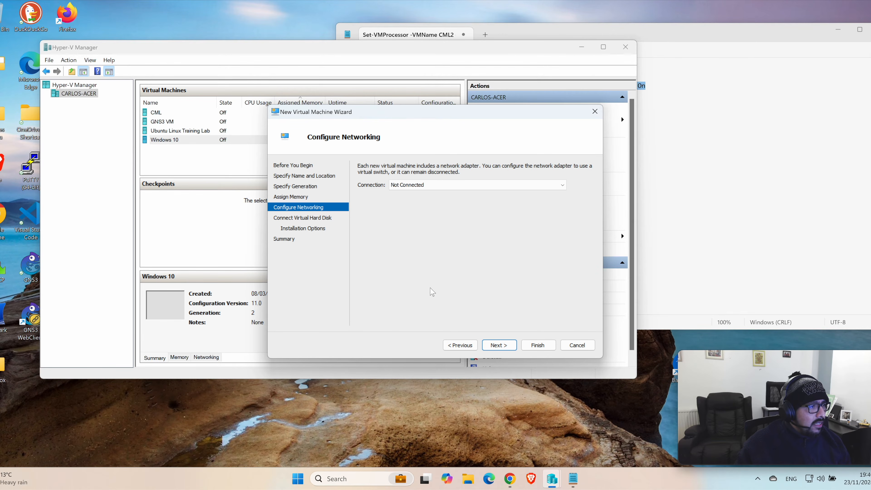
Step: Connect the virtual machine's network adapter to the Cheesy Net virtual switch
left_click(412, 188)
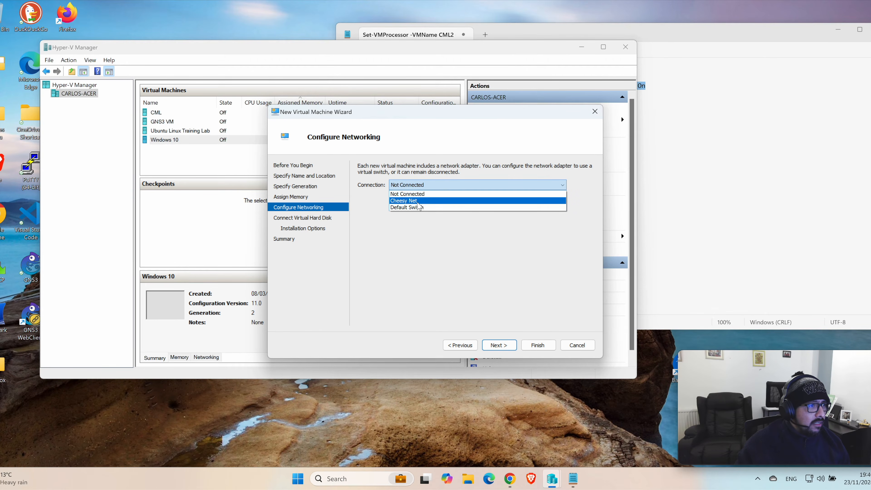
left_click(418, 202)
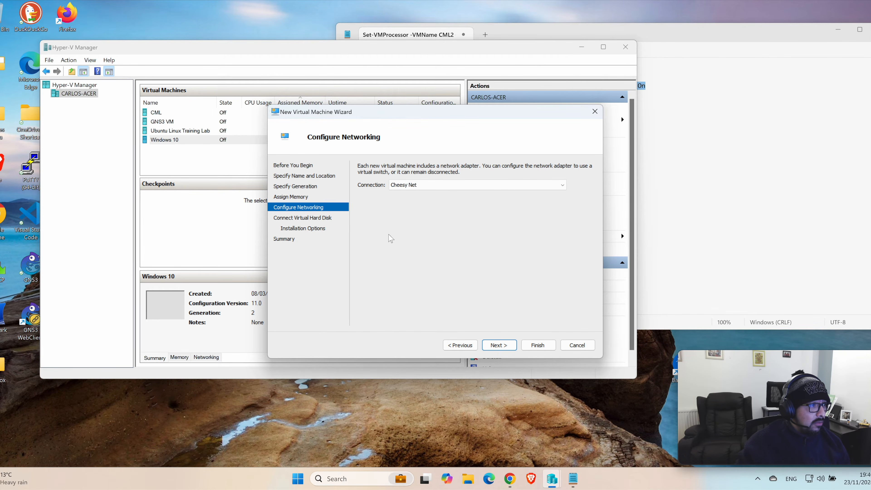
left_click(499, 345)
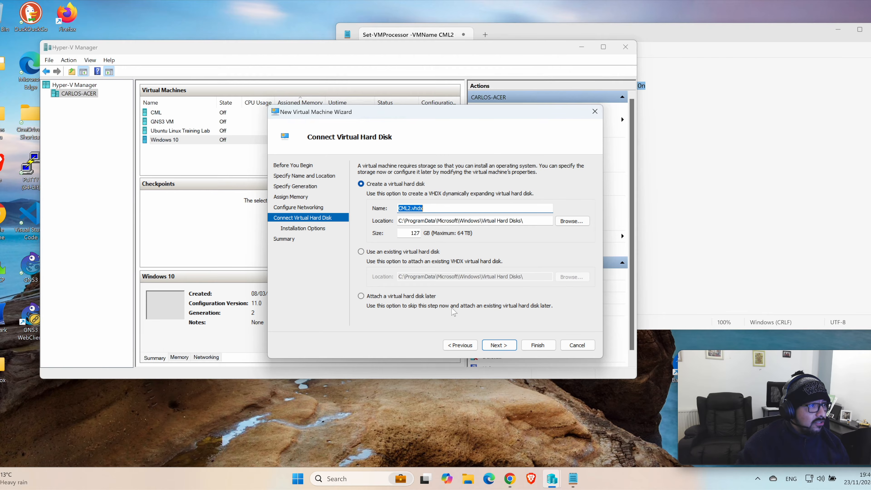
Step: Name the new virtual hard disk CML200.vhdx and accept the default size and location
left_click(410, 209)
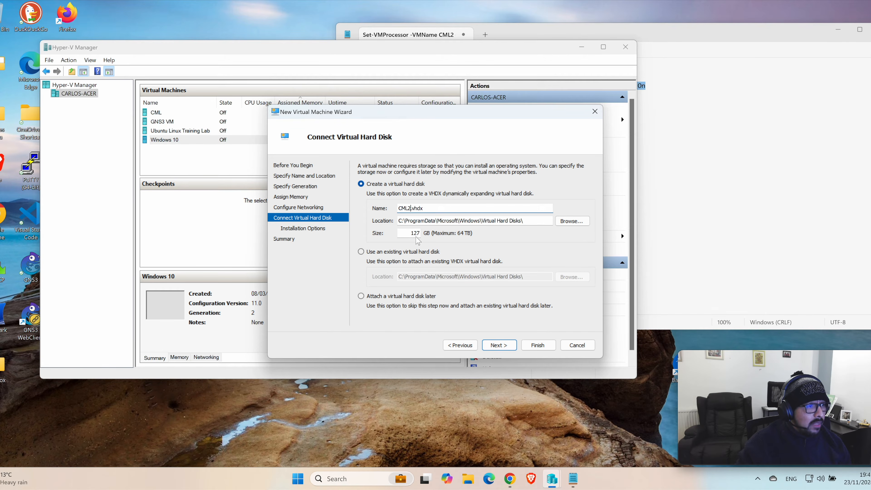
left_click_drag(411, 233, 422, 234)
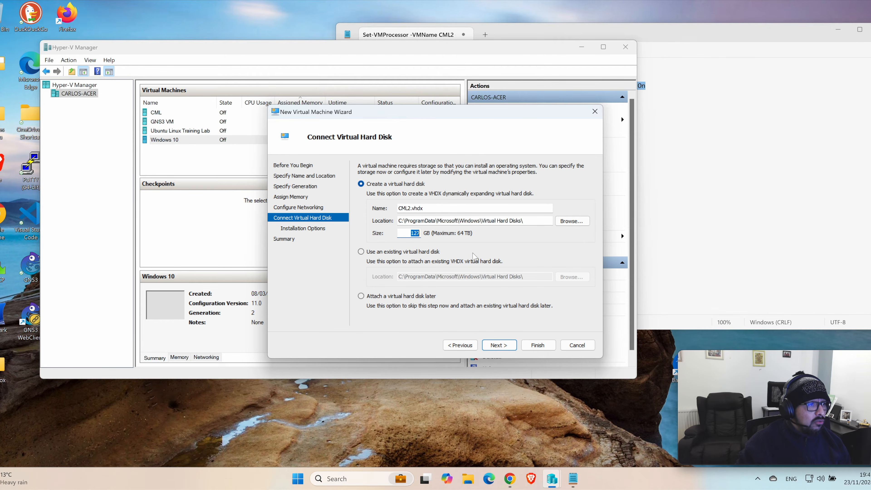
left_click(410, 207)
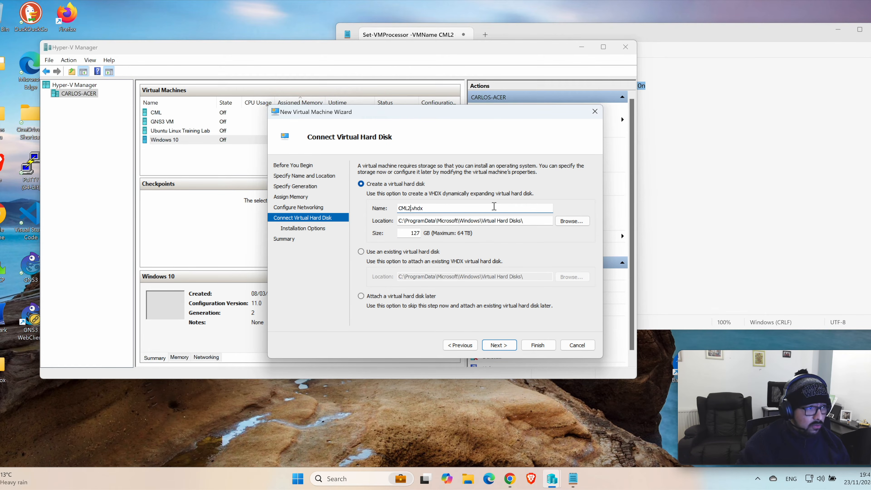
type("00")
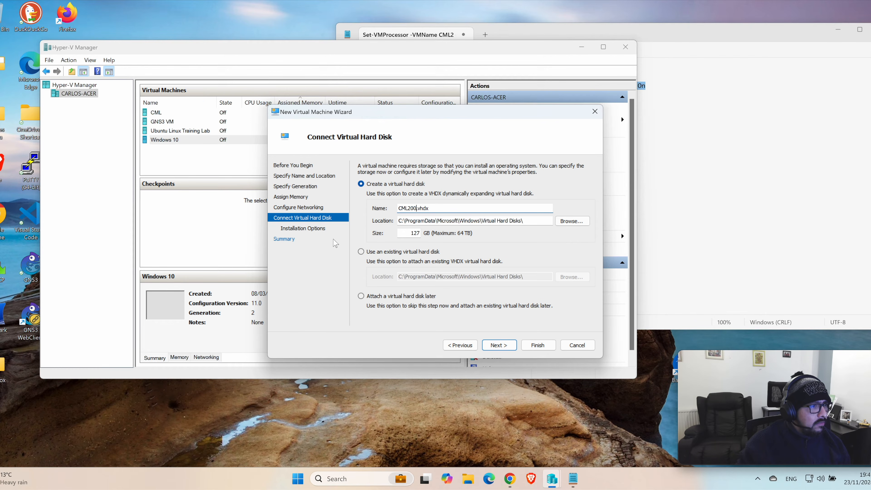
left_click(499, 345)
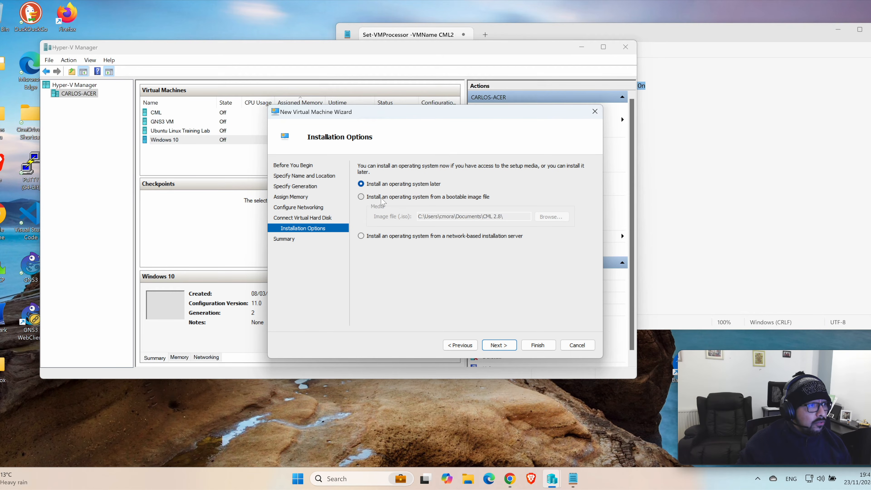
Step: Set the operating system to install from the bootable image cml2_2.8.0-6_amd64-32.iso, and finish creating the virtual machine
left_click(381, 198)
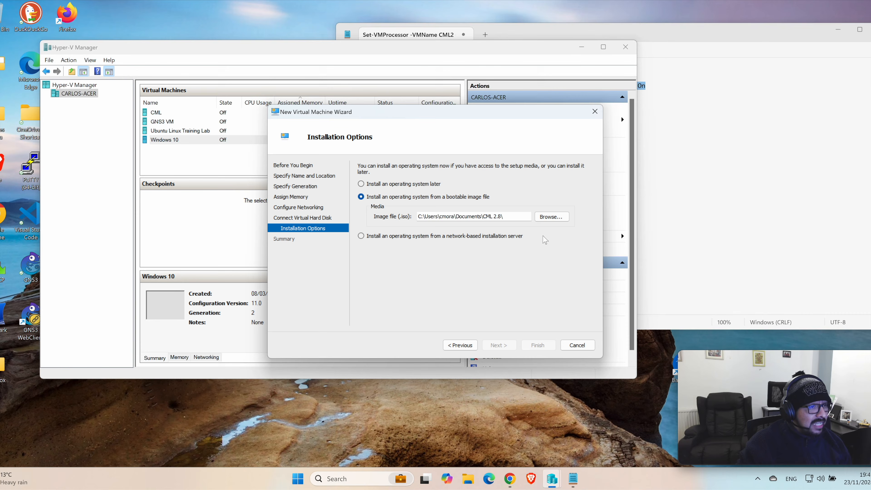
left_click(552, 219)
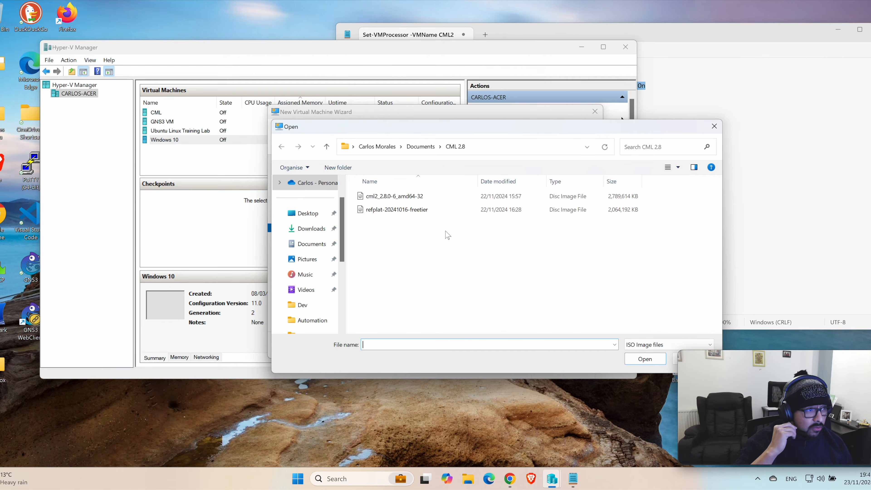
left_click(417, 199)
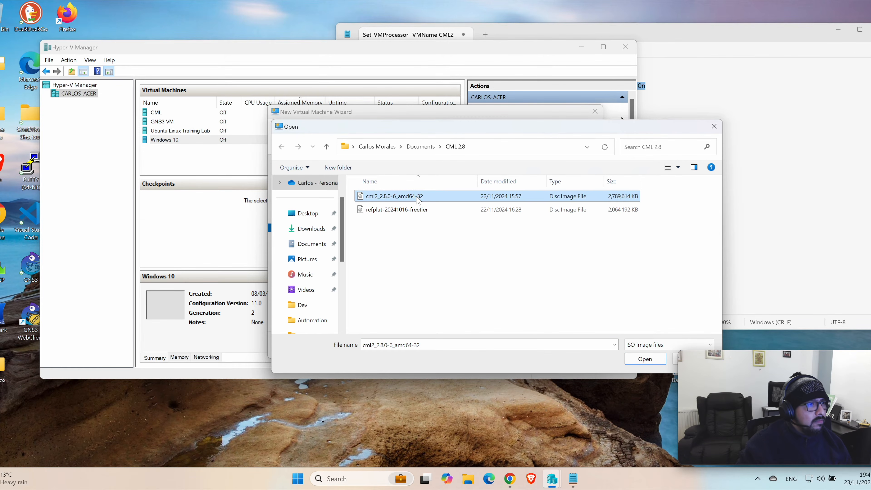
left_click(636, 362)
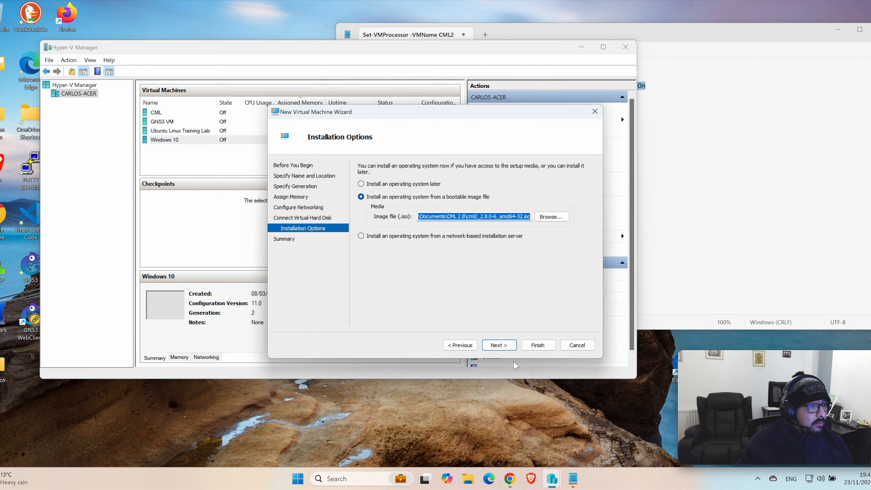
left_click(498, 346)
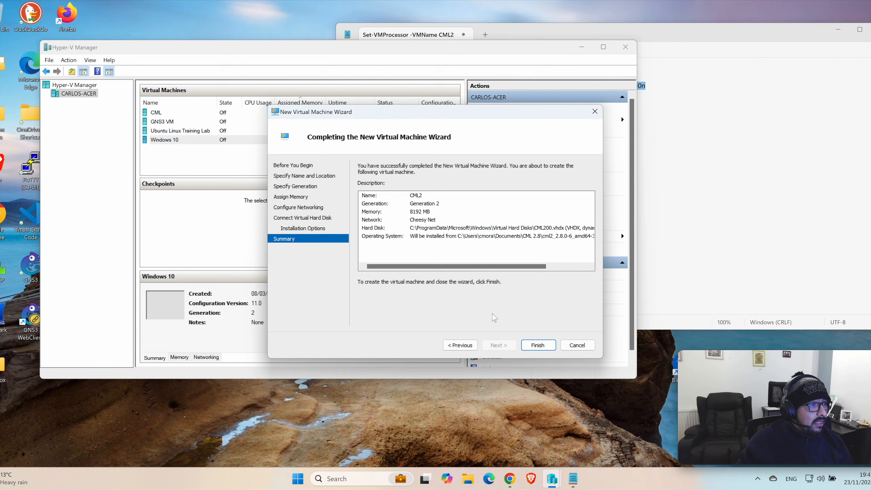
left_click_drag(517, 267, 446, 263)
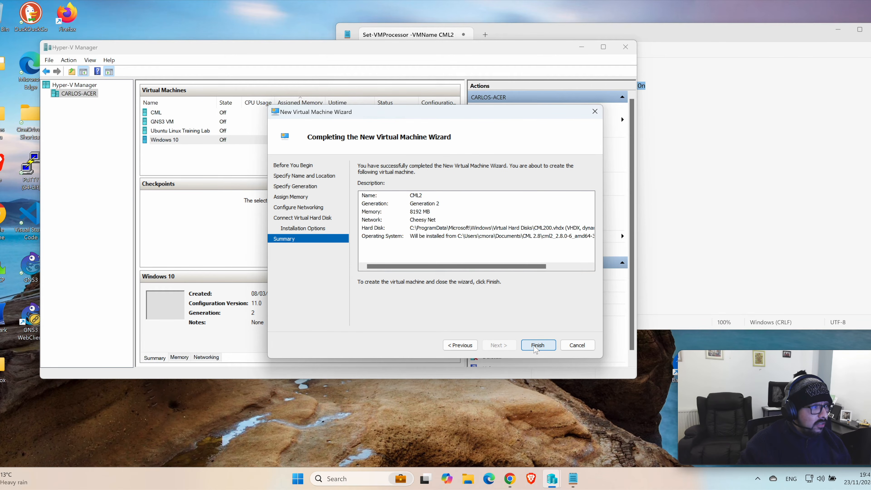
left_click(537, 346)
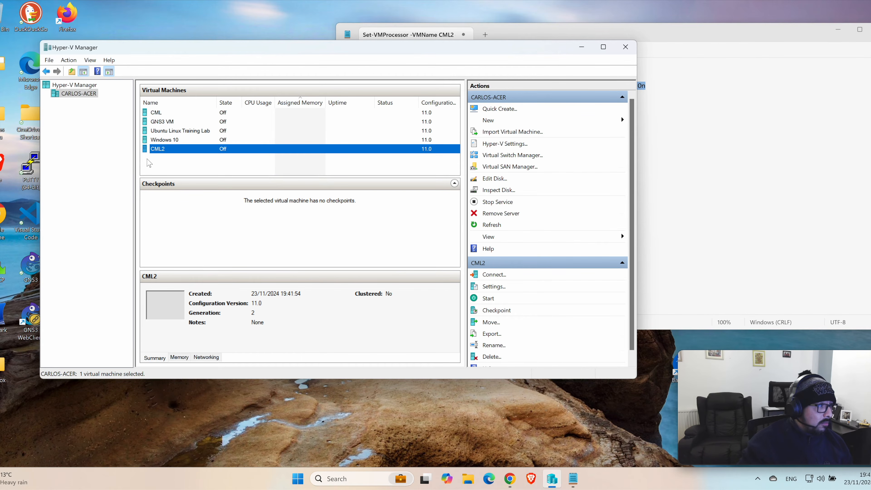
Step: In the CML2 virtual machine's settings, set the Secure Boot template to Microsoft UEFI Certificate Authority
right_click(155, 151)
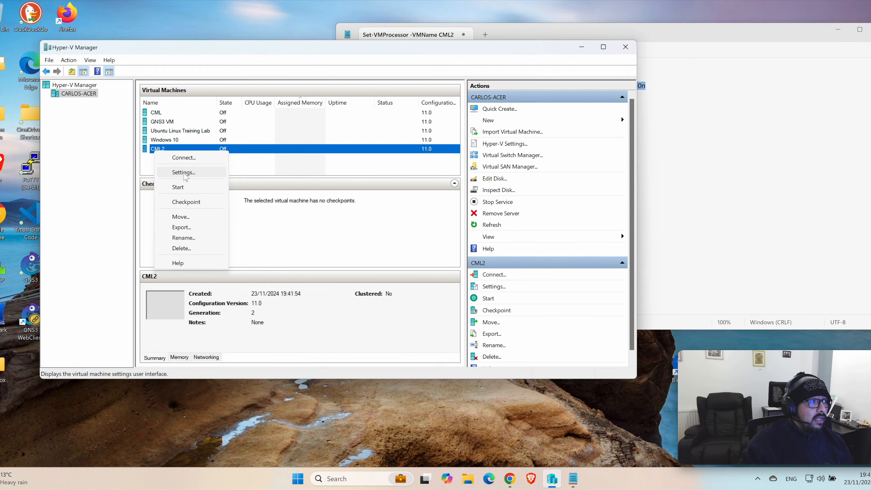
left_click(185, 173)
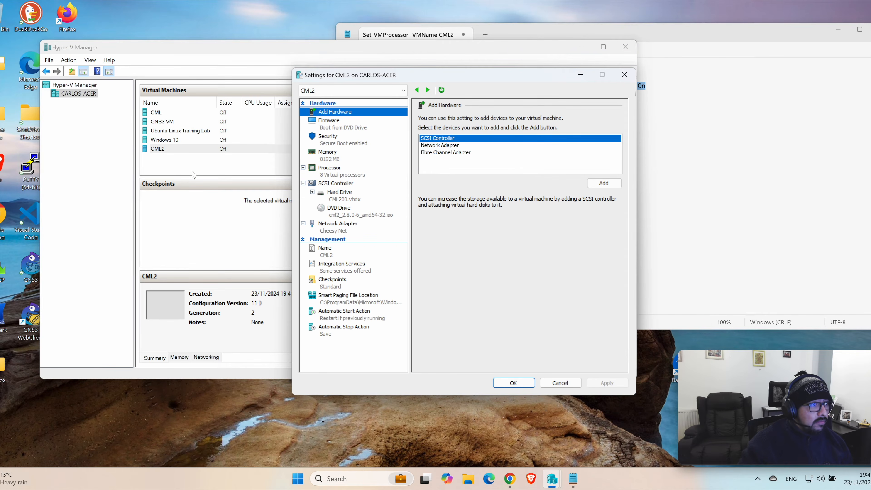
left_click(329, 141)
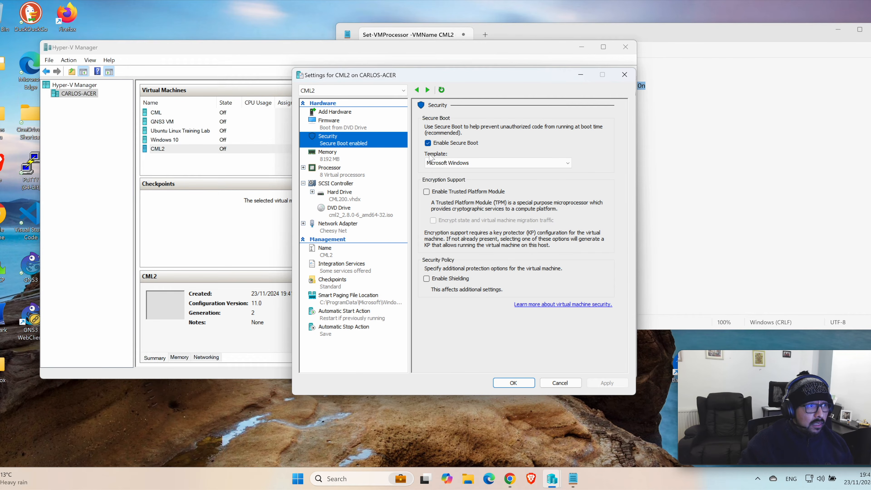
left_click(461, 164)
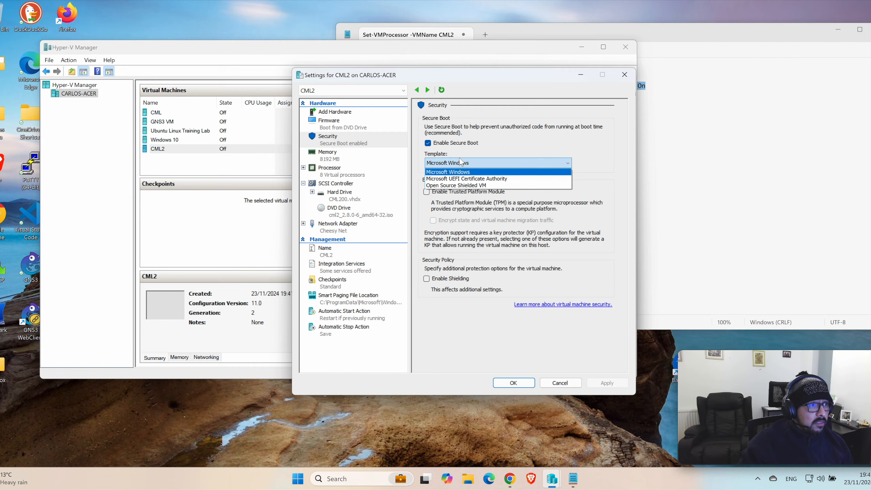
left_click(452, 182)
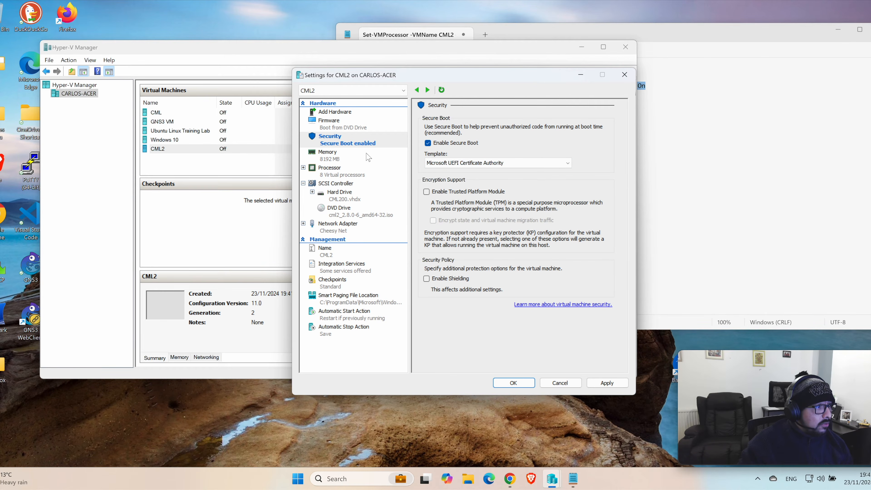
Step: Add a second DVD drive to the SCSI controller with the image refplat-20241016-freetier.iso, and save the virtual machine's settings
left_click(343, 184)
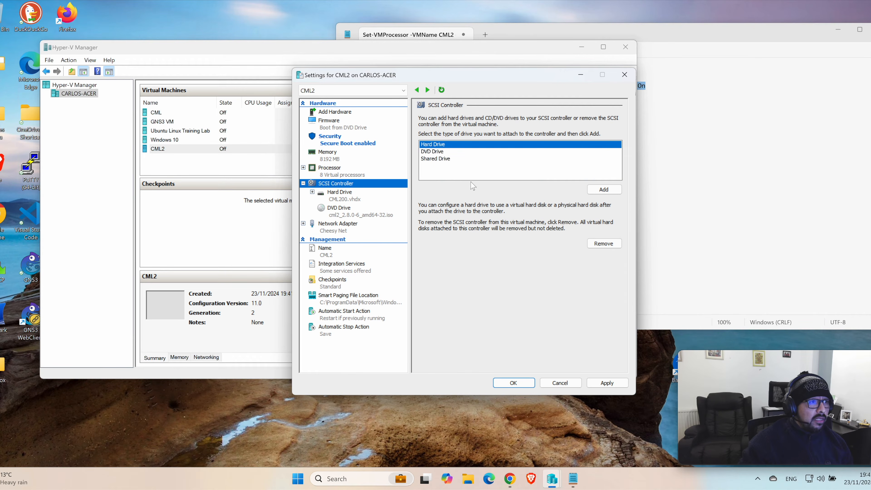
left_click(435, 152)
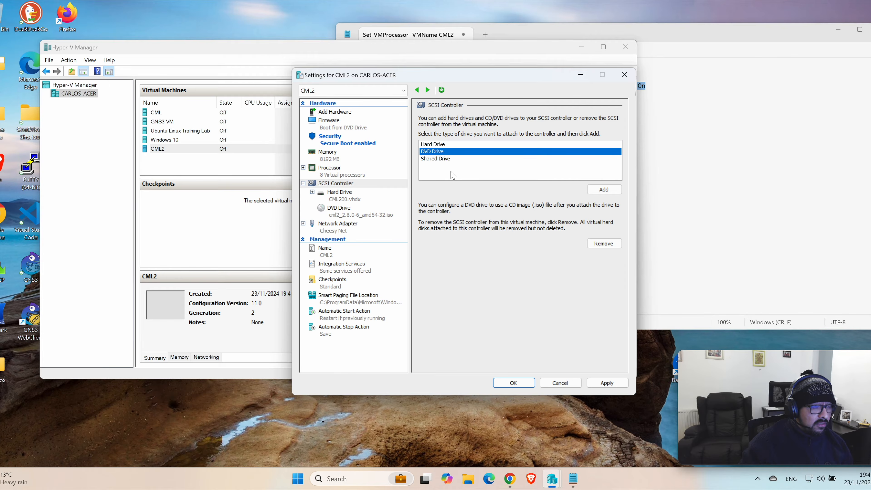
left_click(603, 191)
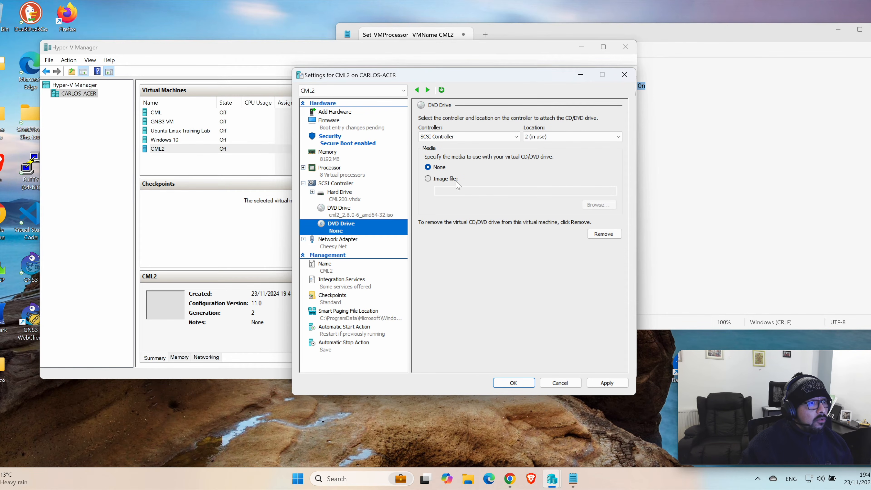
left_click(447, 180)
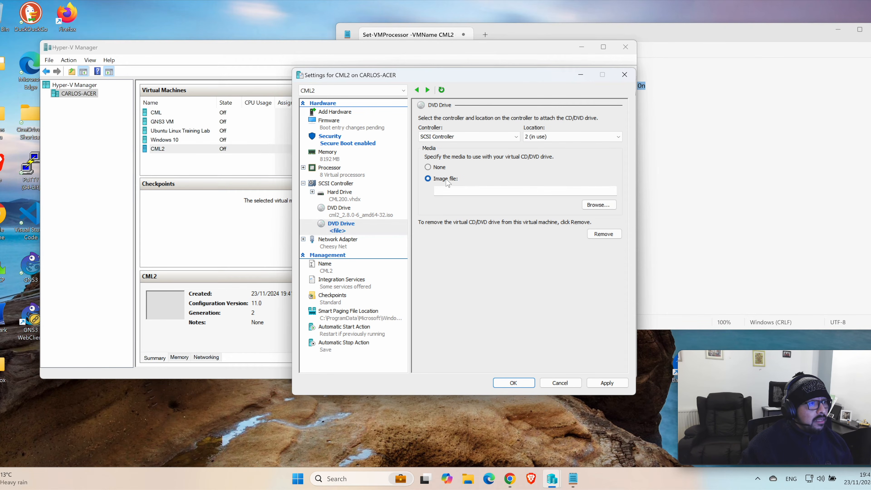
left_click(587, 207)
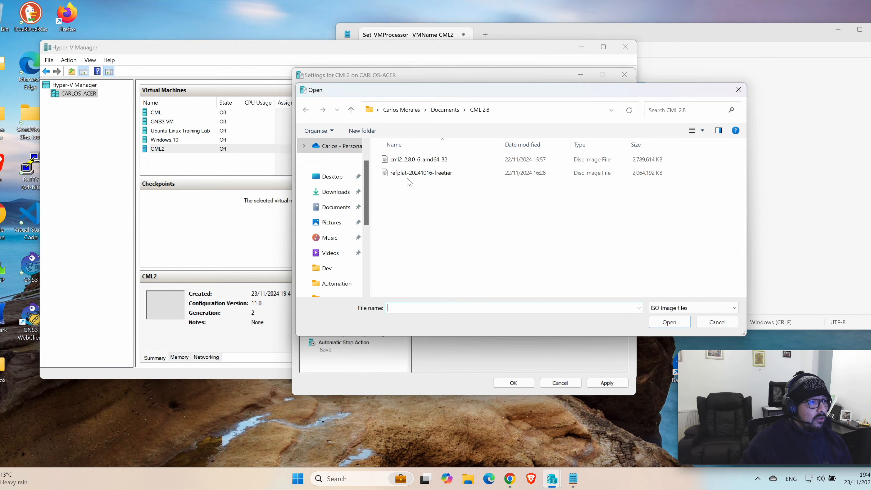
left_click(438, 174)
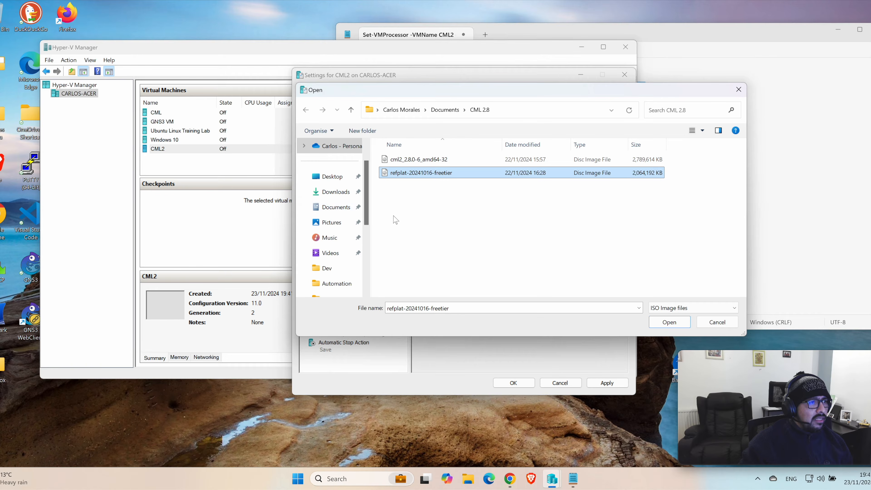
left_click(665, 330)
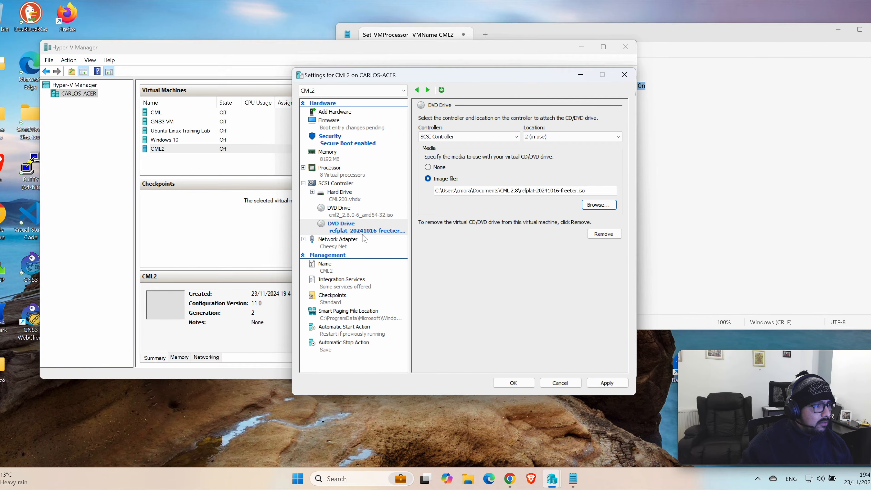
left_click(591, 384)
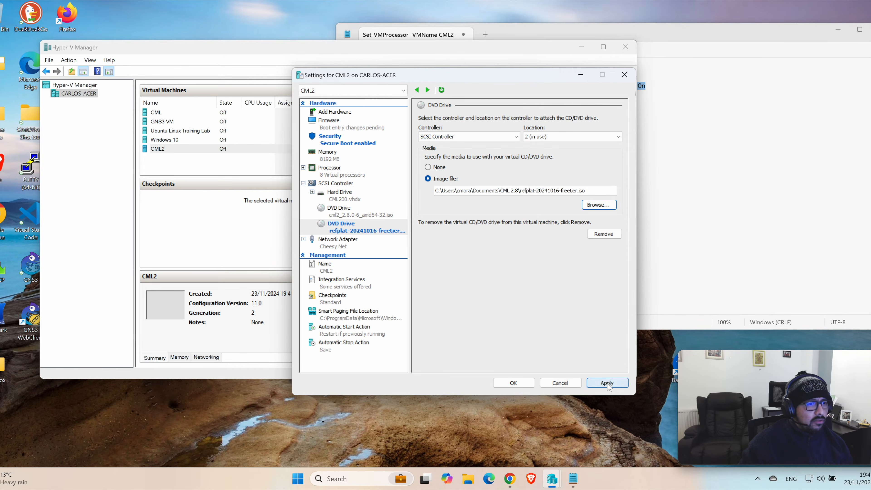
left_click(514, 383)
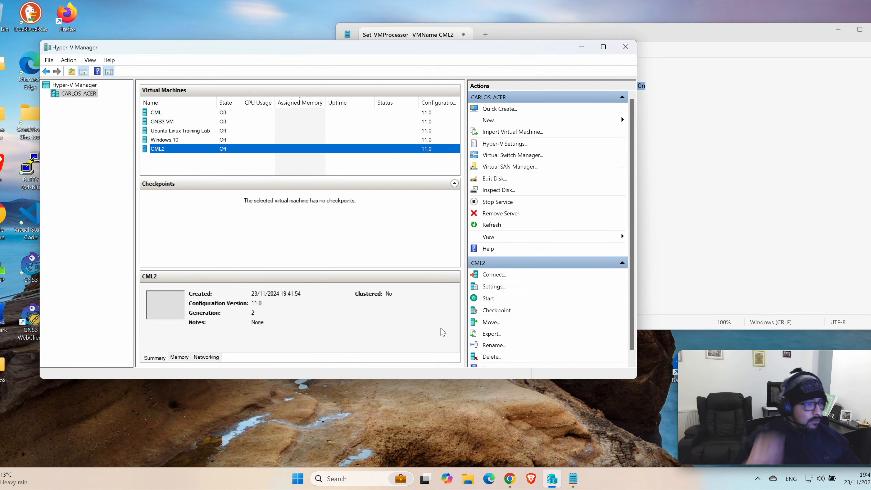
Step: Open Windows PowerShell as administrator and move its window below the virtual machine list
left_click(343, 479)
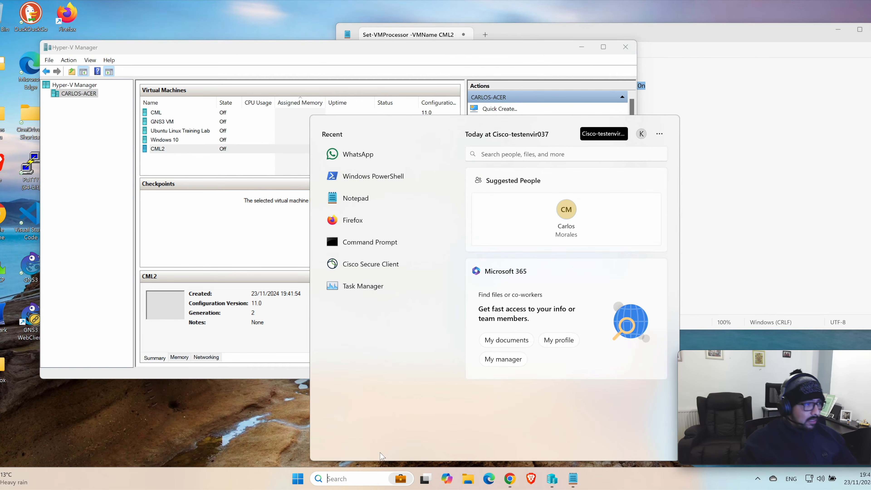
type("power")
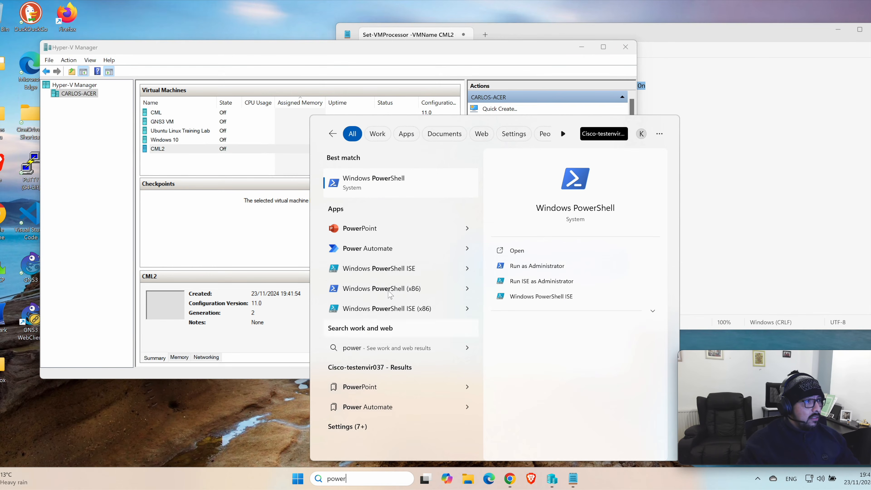
right_click(375, 198)
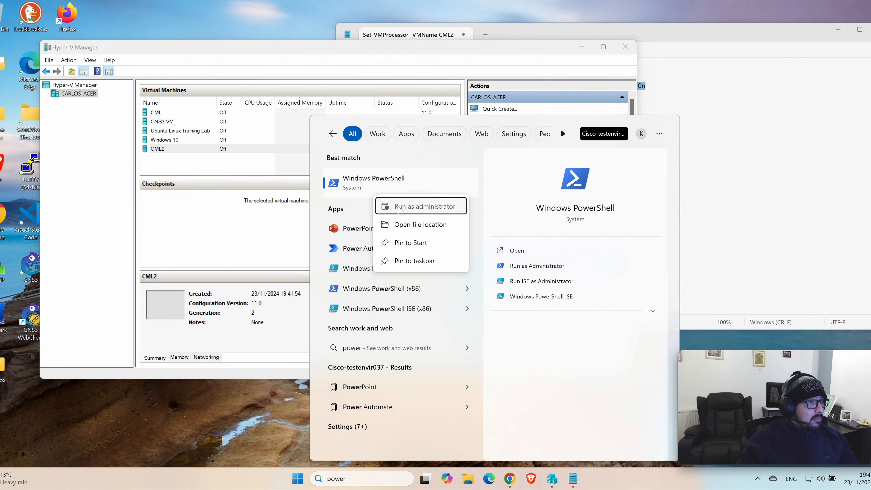
left_click(398, 206)
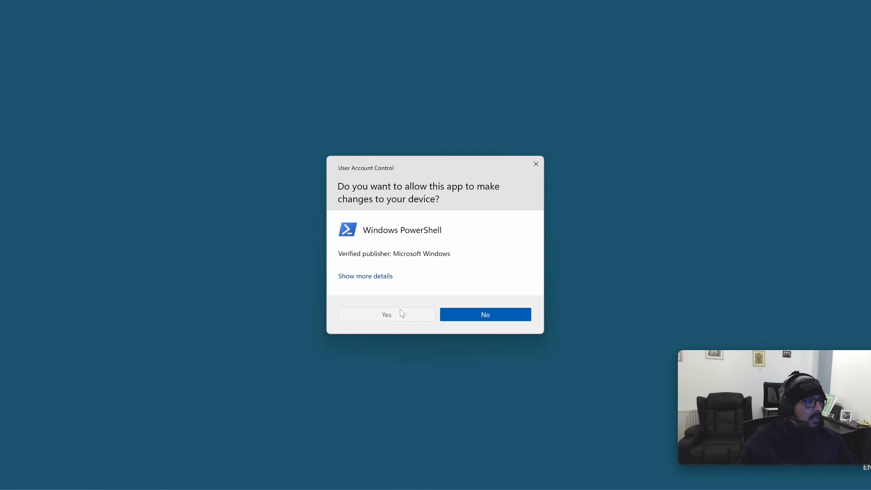
left_click(400, 312)
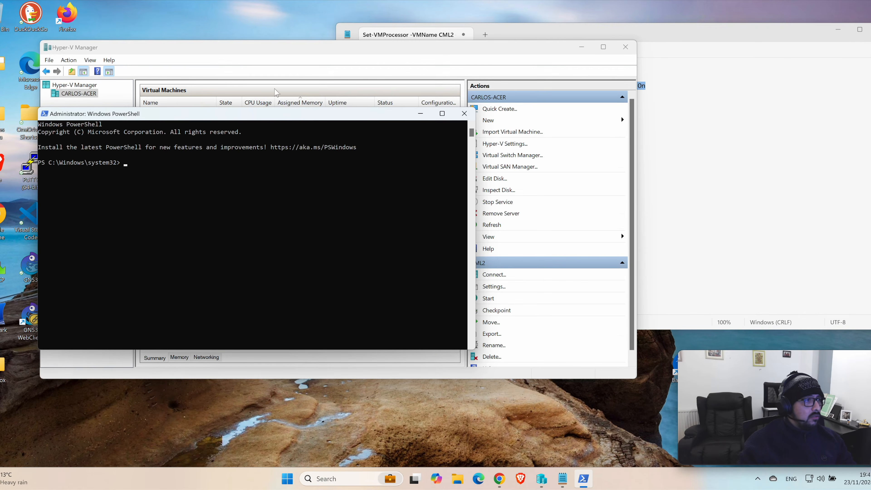
left_click_drag(287, 117, 361, 192)
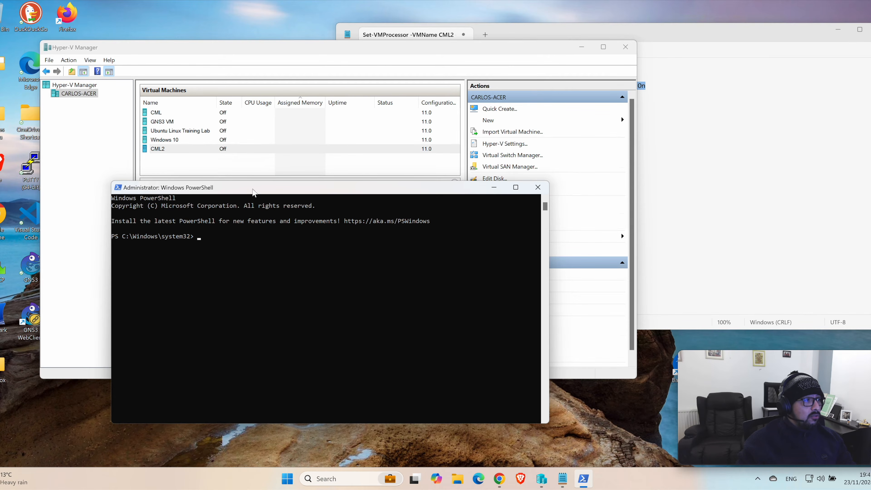
left_click_drag(268, 192, 287, 202)
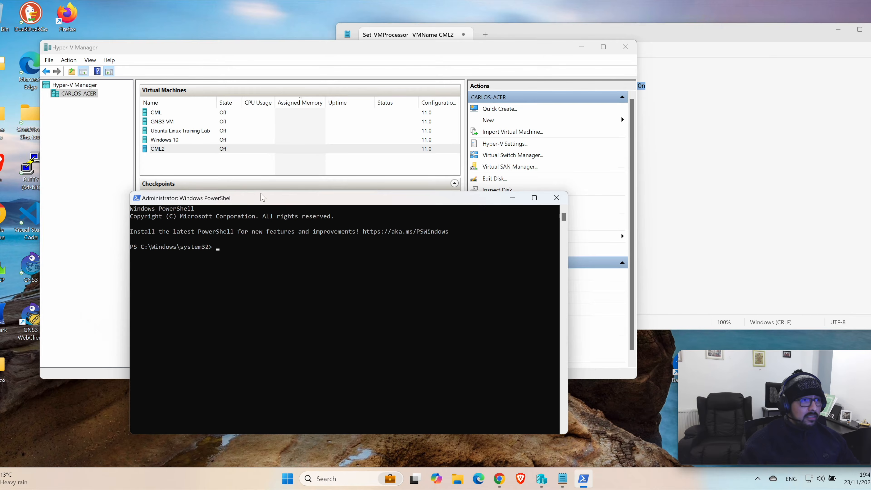
Step: Copy the CML2 commands for ExposeVirtualizationExtensions $true and MacAddressSpoofing On from Notepad and run them in the administrator PowerShell
left_click(786, 117)
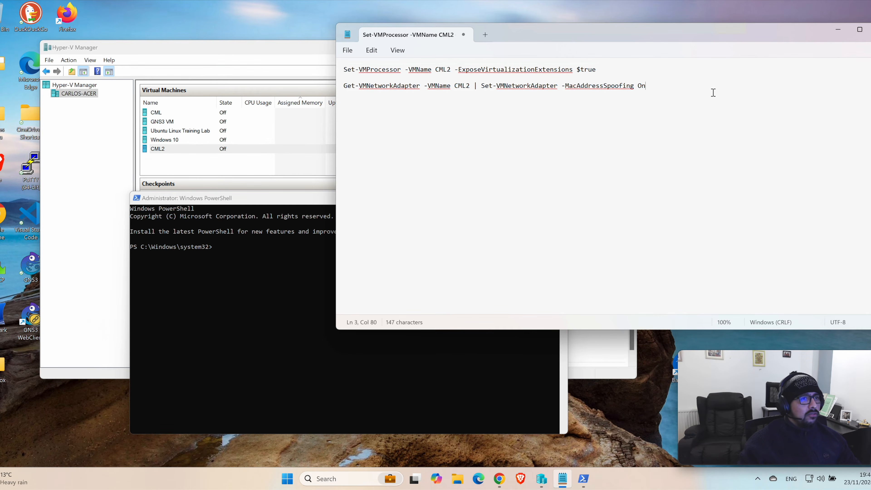
left_click_drag(651, 87, 331, 73)
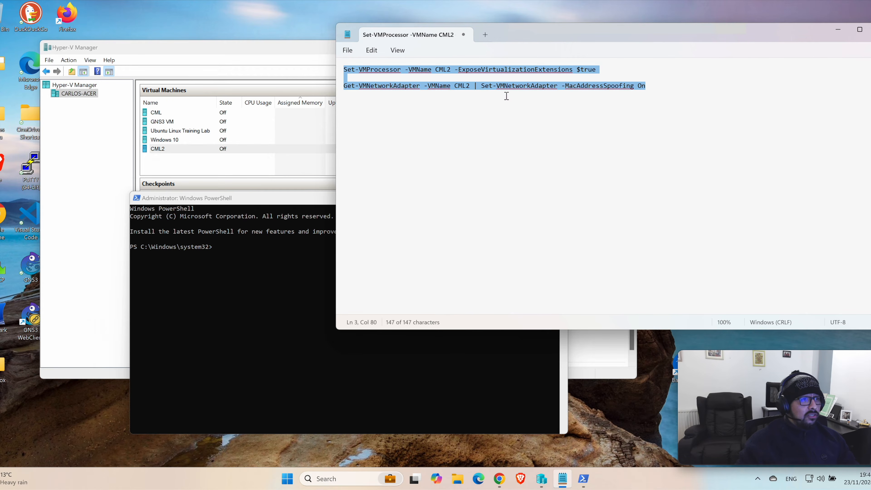
right_click(468, 88)
left_click(504, 136)
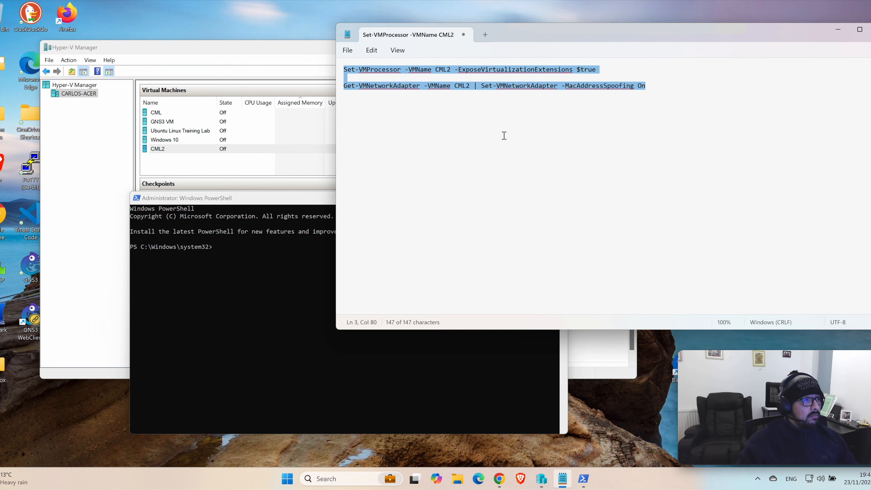
left_click(504, 136)
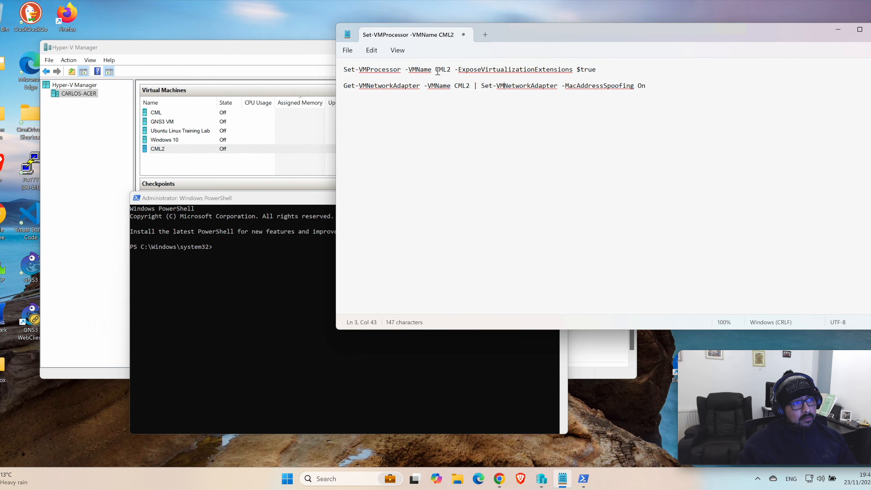
left_click_drag(435, 70, 471, 88)
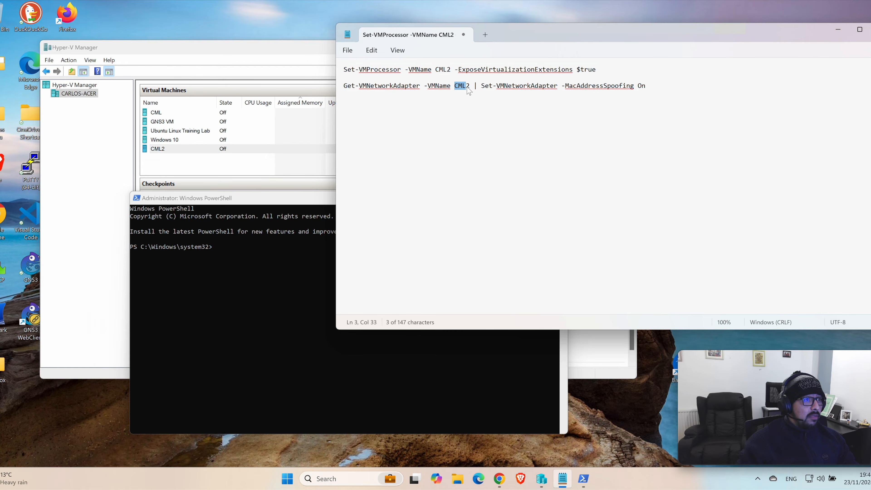
left_click(231, 269)
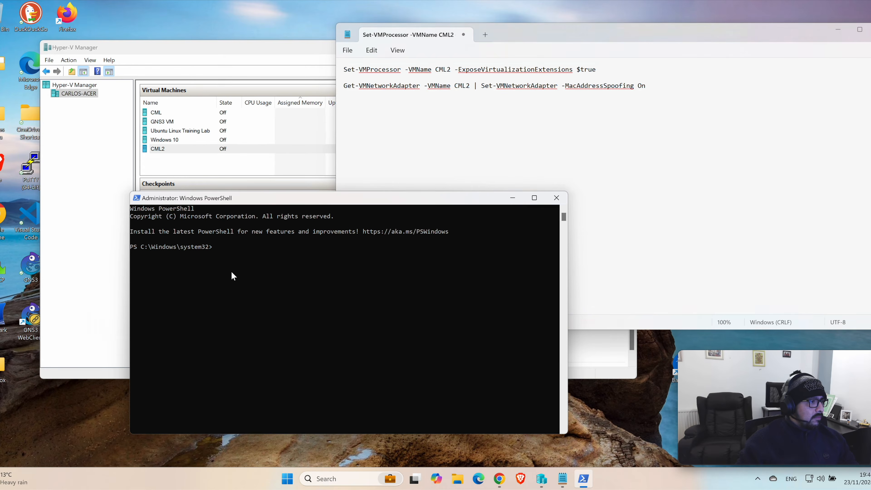
right_click(231, 266)
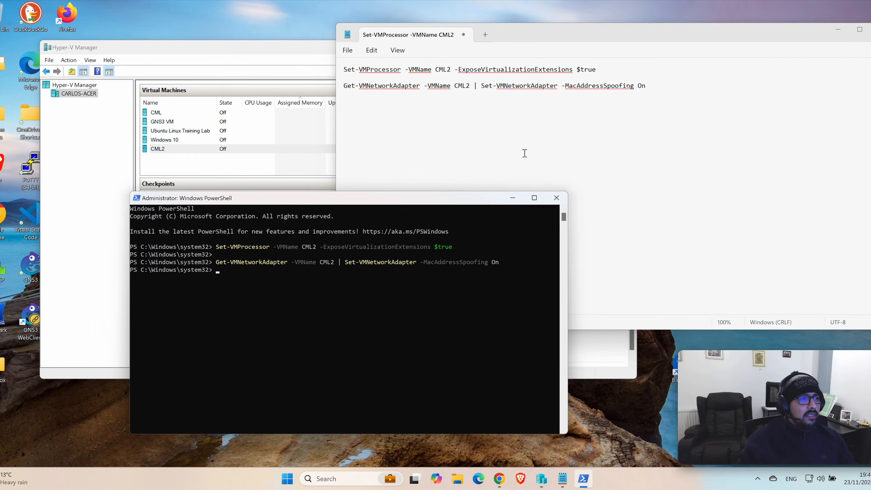
Step: Connect to the CML2 virtual machine, start it, and move its console window over the virtual machine list
left_click(180, 157)
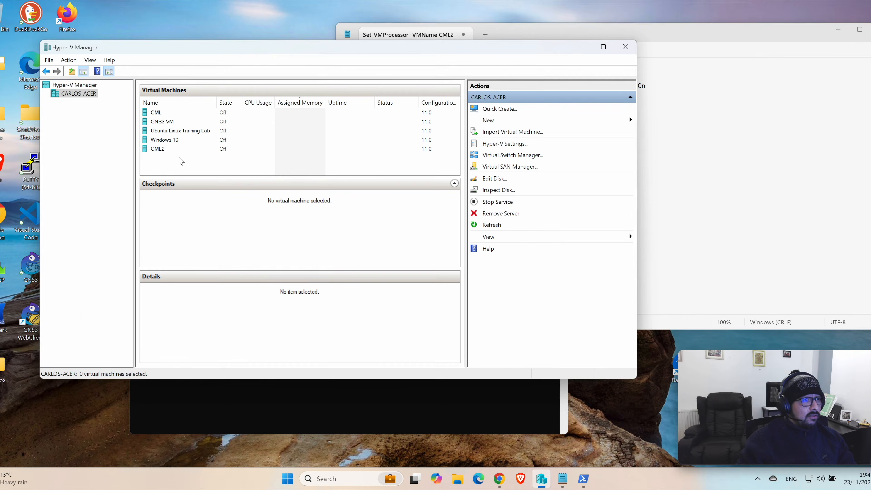
right_click(160, 151)
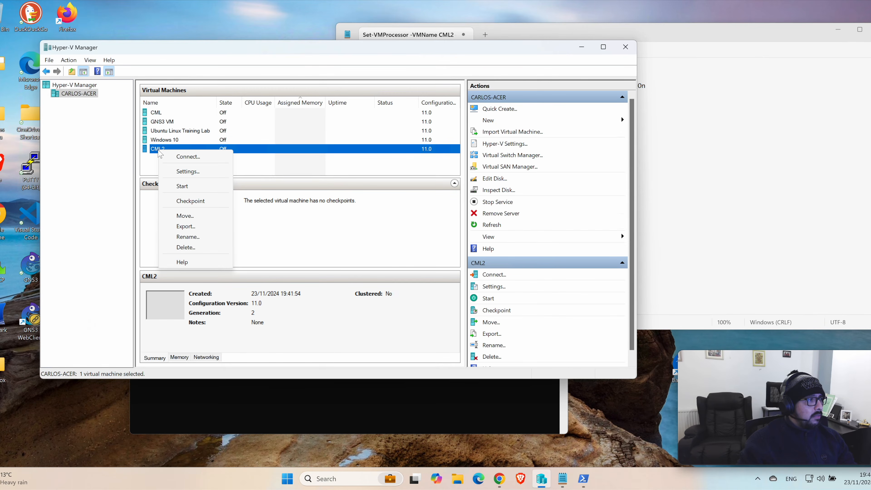
left_click(195, 156)
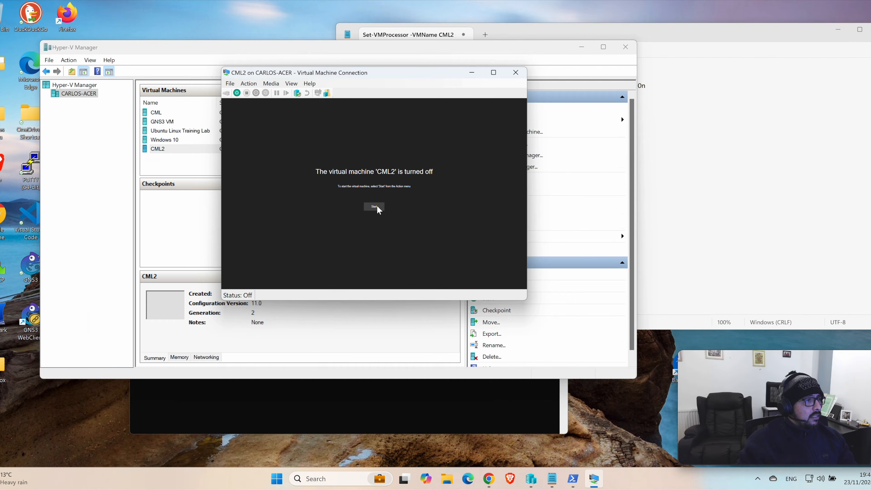
left_click(375, 207)
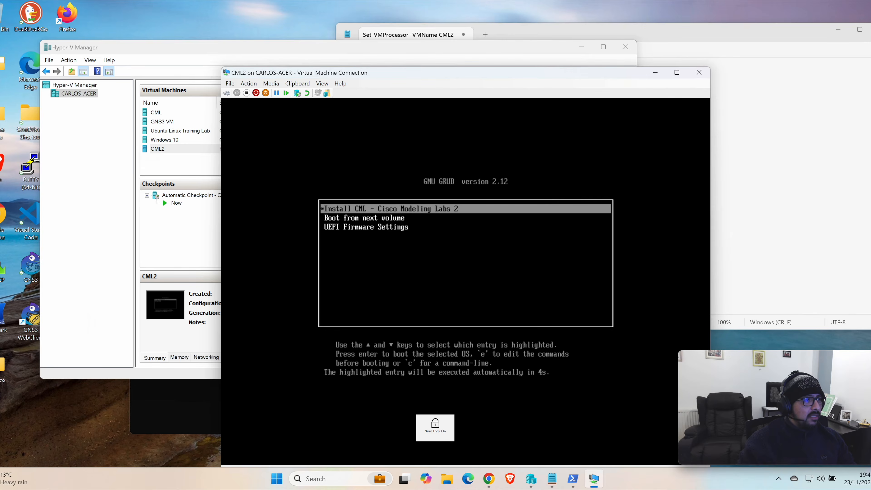
left_click_drag(503, 74, 439, 55)
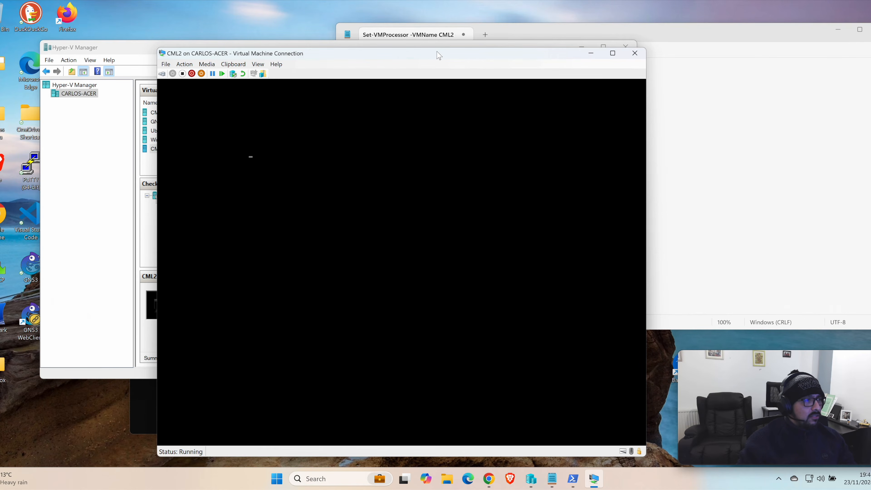
left_click_drag(419, 55, 412, 53)
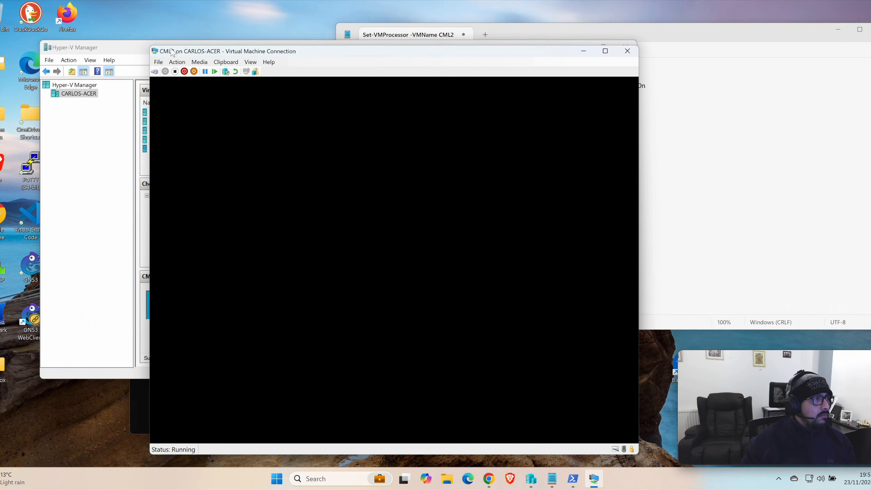
Step: Turn off the CML2 virtual machine and start it again, keeping its console beside the virtual machine list
left_click_drag(223, 53, 337, 56)
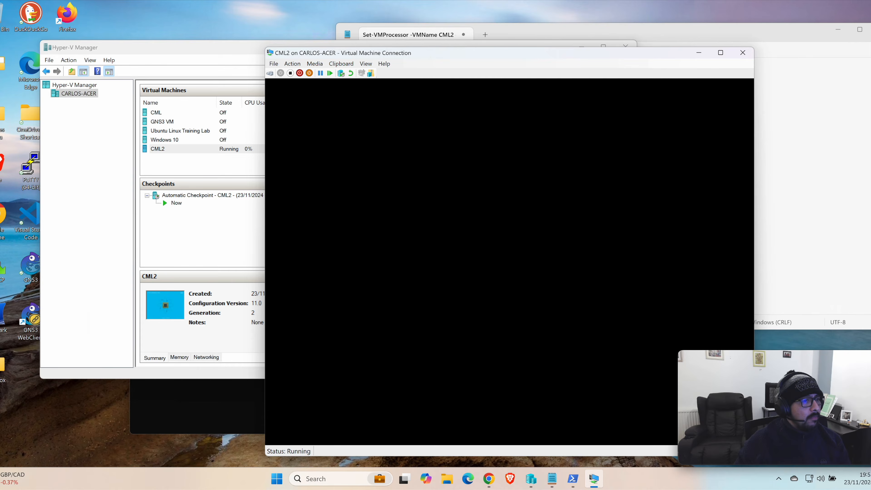
left_click_drag(409, 54, 343, 39)
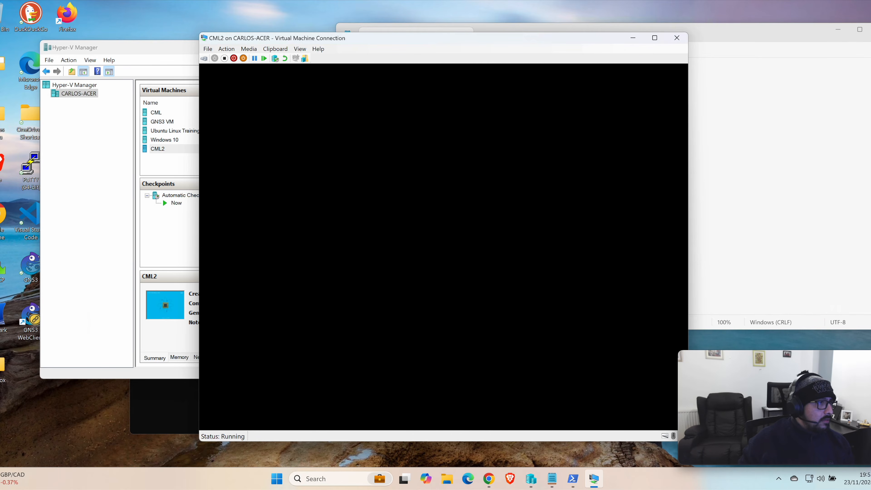
left_click_drag(428, 44, 472, 52)
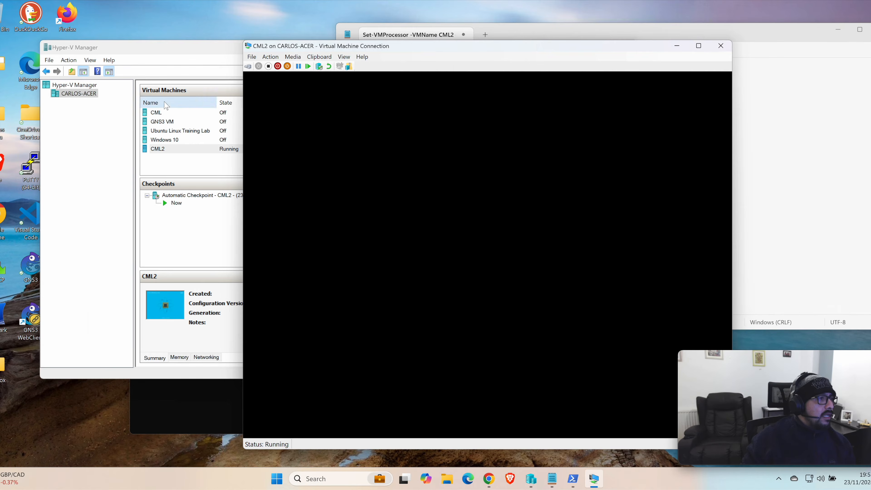
left_click_drag(315, 49, 362, 52)
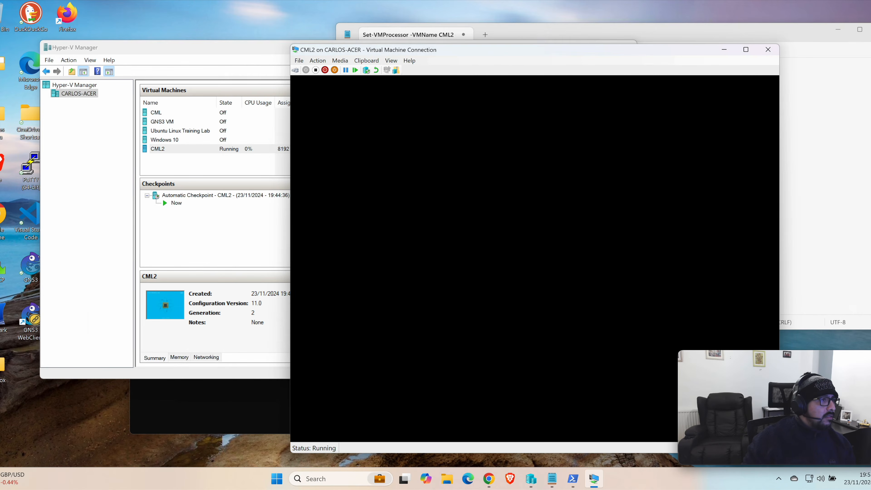
left_click(316, 70)
left_click(550, 268)
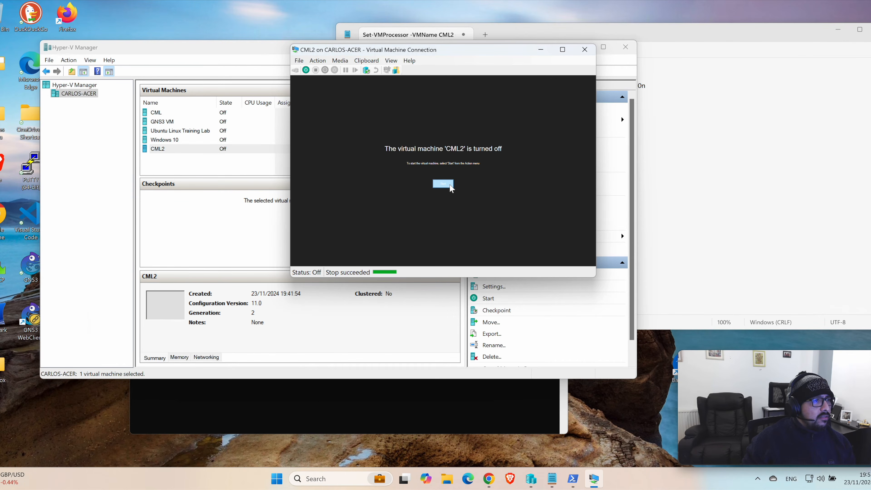
left_click(443, 184)
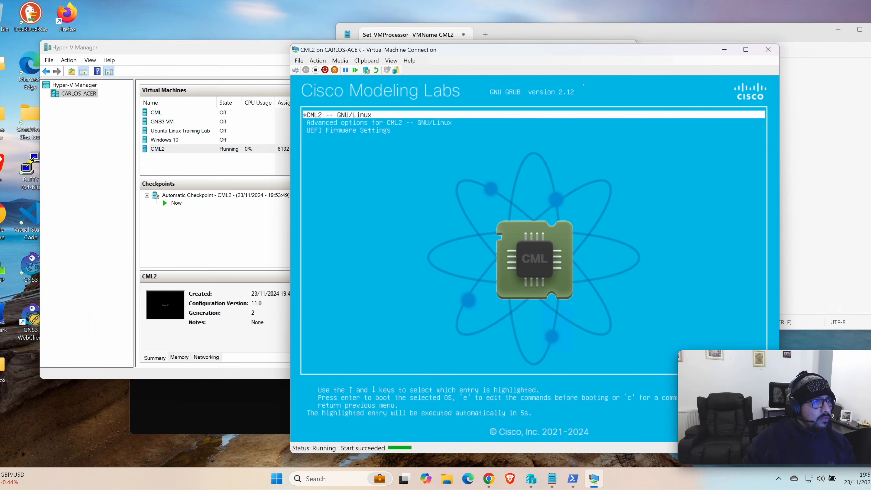
Step: Boot CML2 with Linux 6.8.0-41-generic (recovery mode) from the advanced boot options, and continue bootup from the rescue prompt
key("Down")
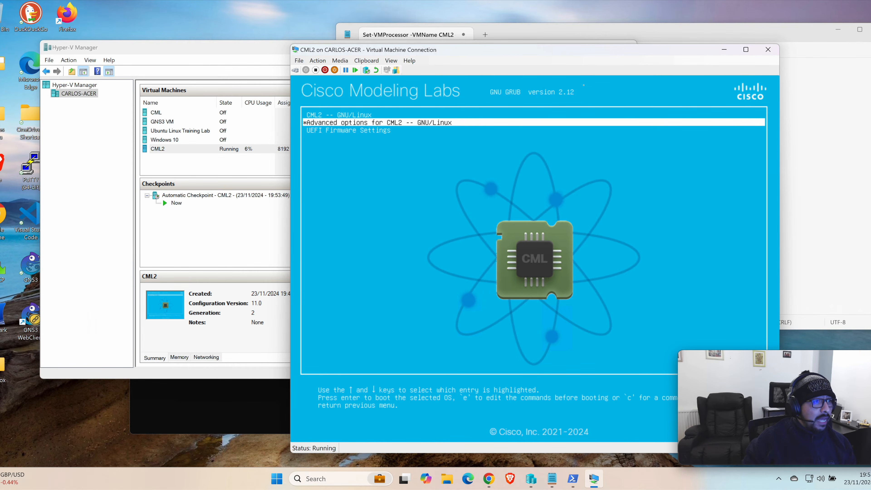
key("Return")
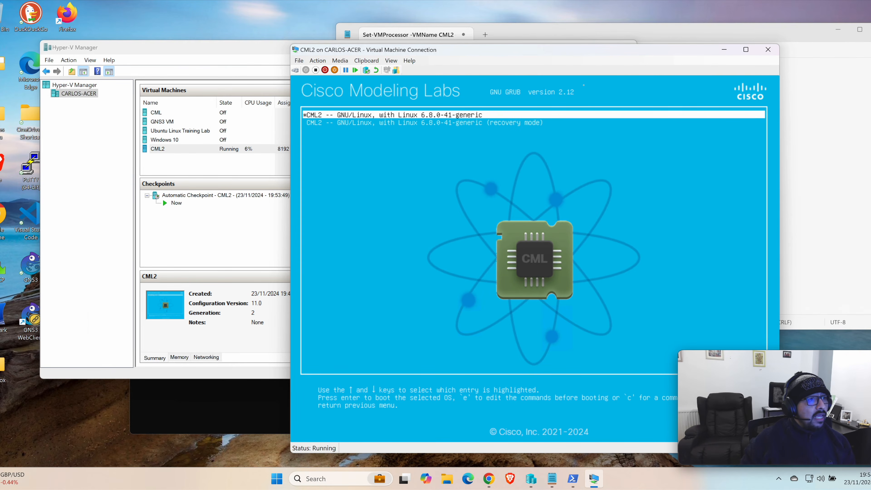
key("Down")
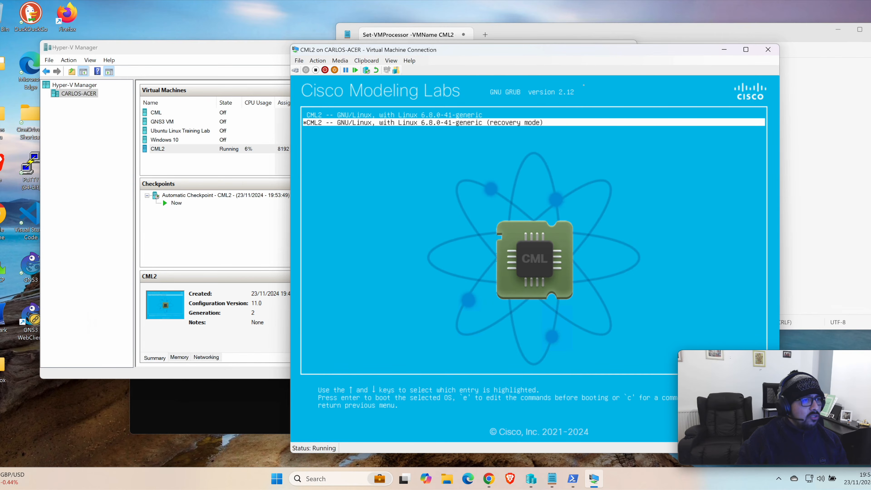
key("Return")
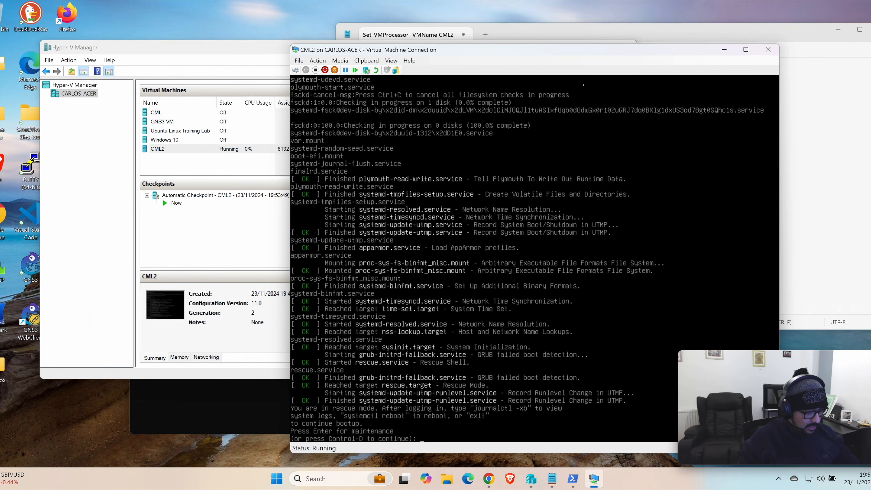
key("ctrl+d")
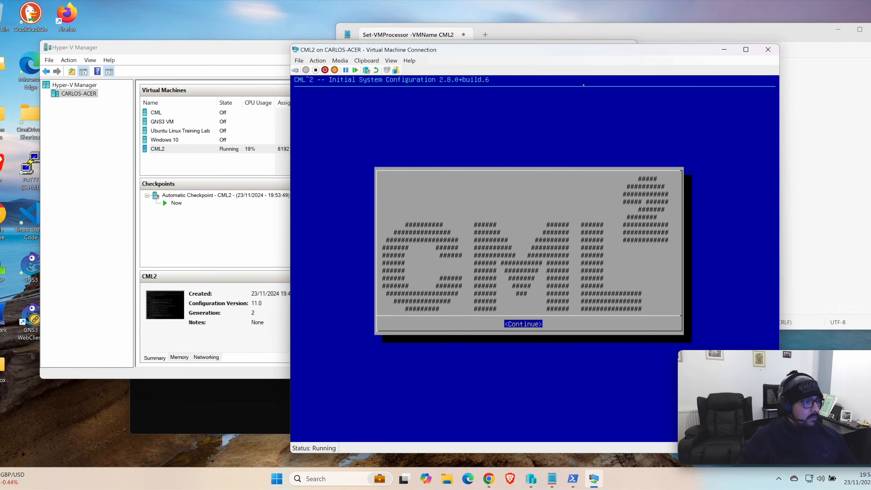
Step: Begin the CML initial system configuration, accept the EULA, and proceed past the welcome and brief help screens
left_click_drag(615, 53, 537, 55)
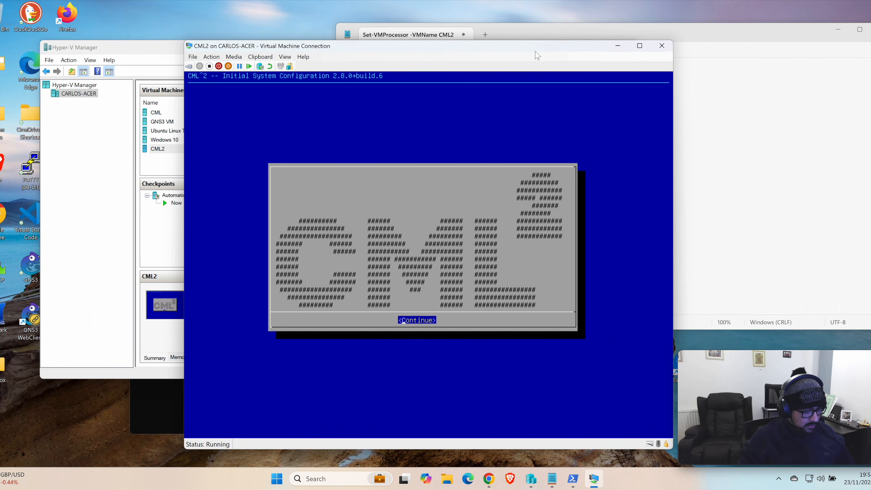
key("Return")
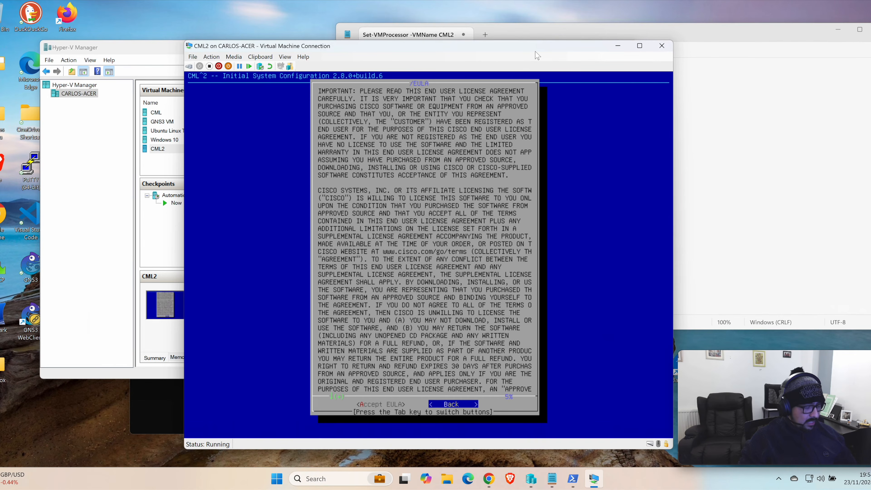
key("Return")
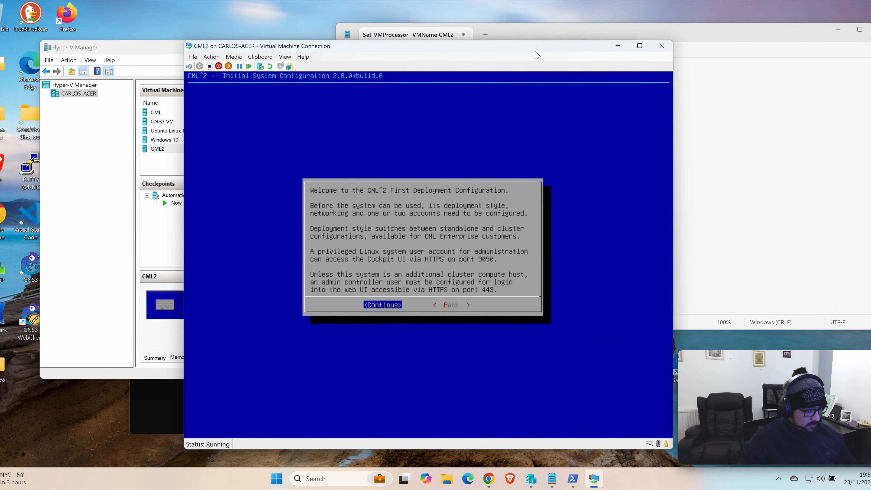
key("Return")
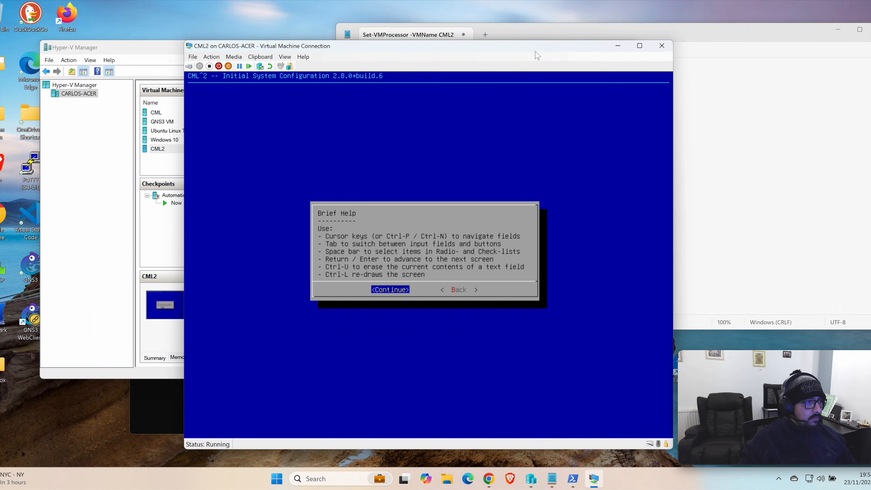
key("Return")
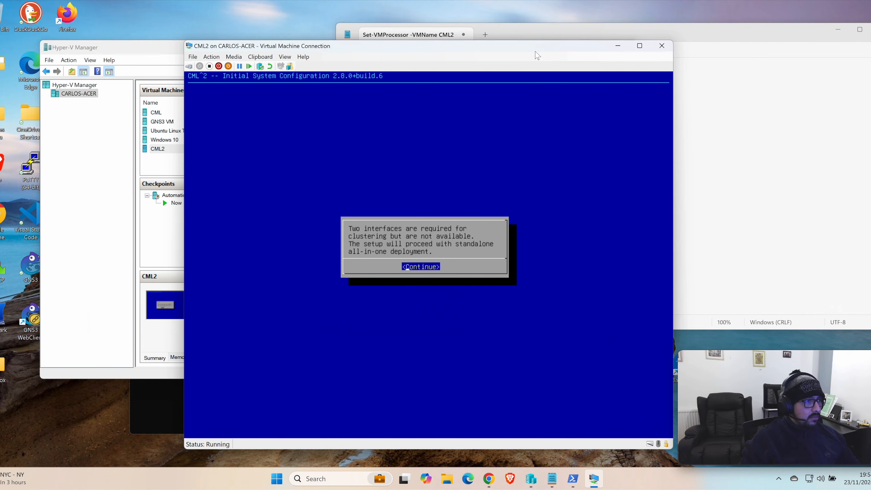
Step: Proceed with the standalone all-in-one deployment and accept cml-controller as the system's hostname
key("Return")
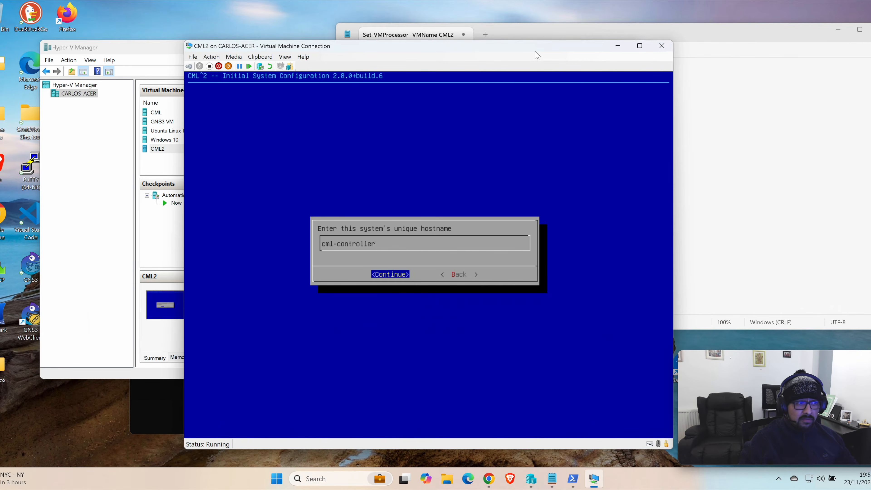
type("C")
key("BackSpace")
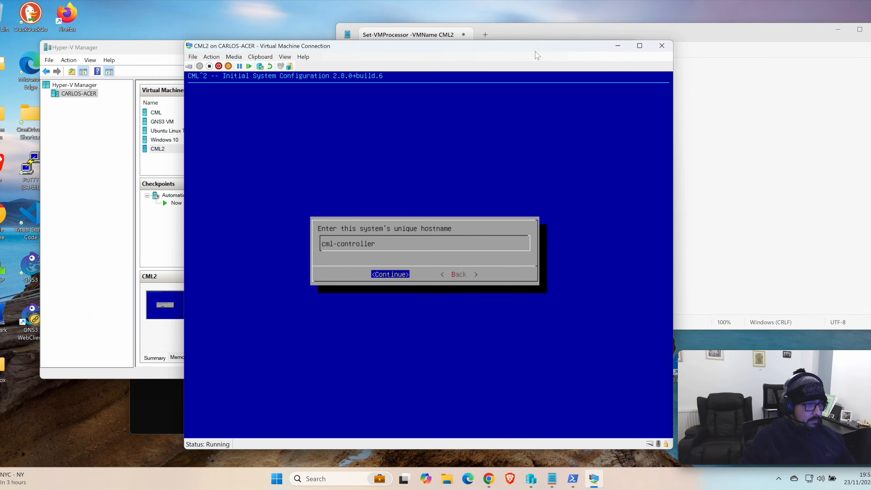
key("Return")
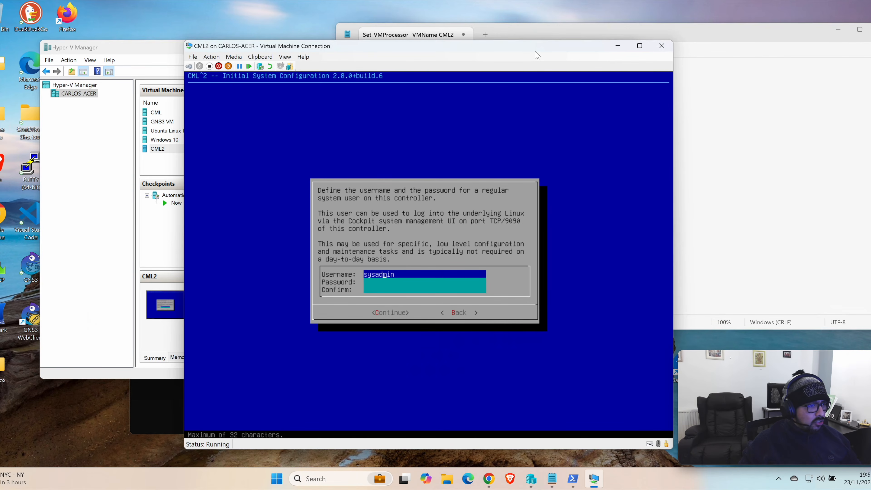
Step: Keep sysadmin as the system username, and enter and confirm the account password
key("Right")
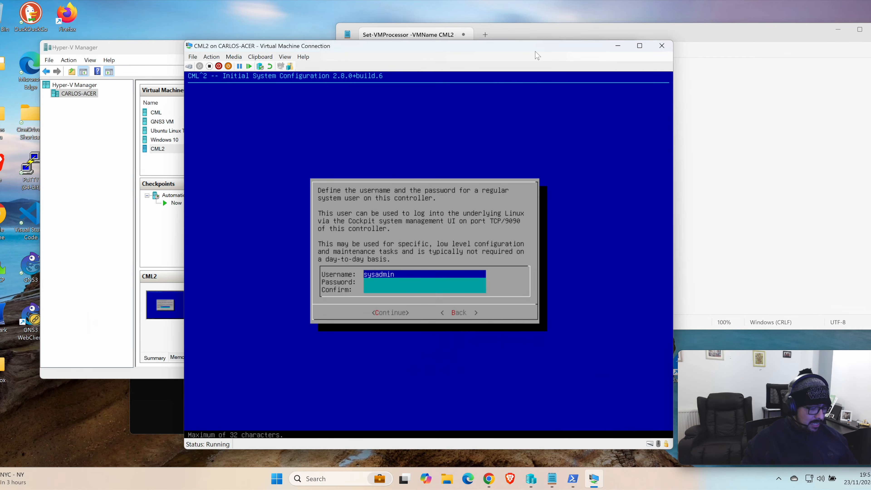
key("Tab")
type("***")
key("BackSpace")
key("BackSpace")
key("BackSpace")
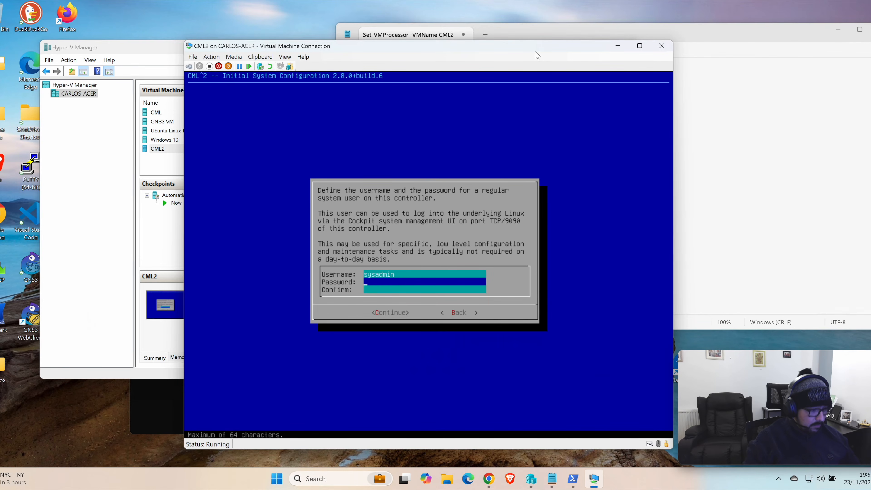
type("***********")
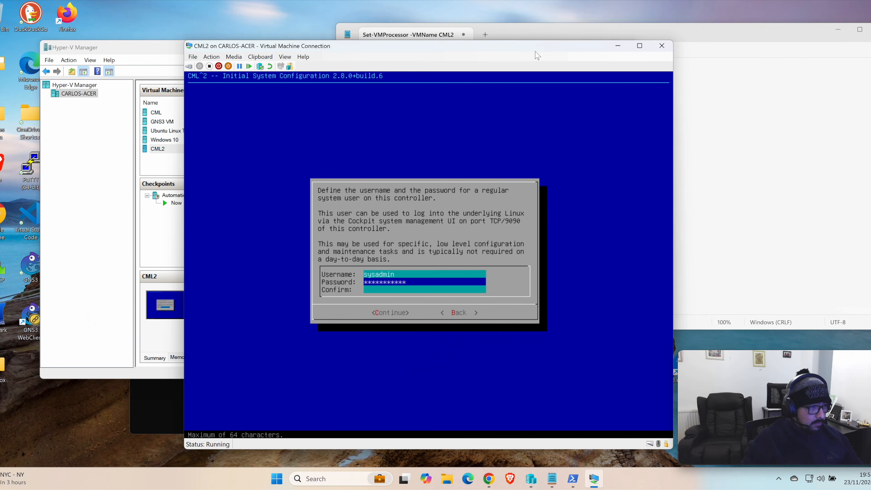
key("Tab")
type("***********")
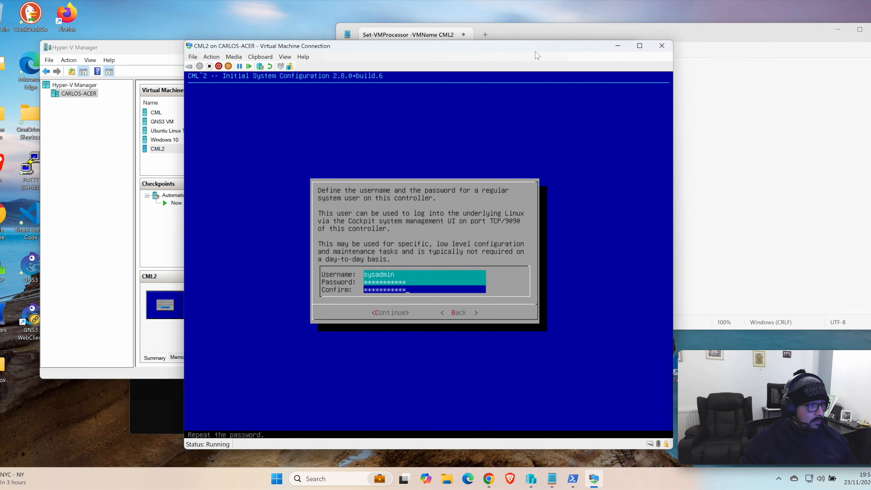
Step: Submit the sysadmin account and choose to continue with its password despite the complexity recommendation
key("Tab")
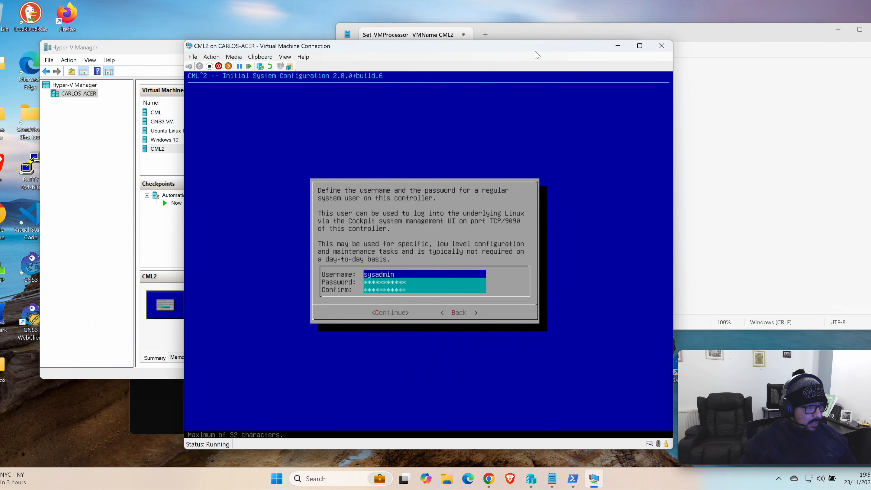
key("Tab")
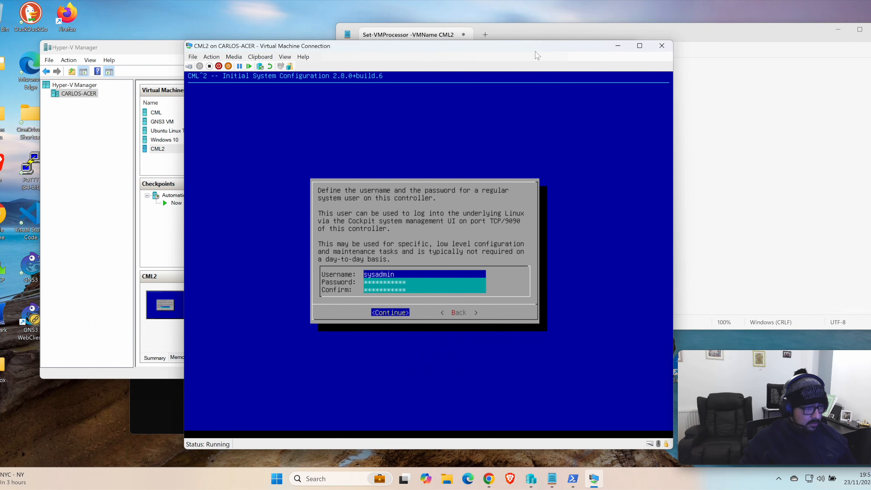
key("Return")
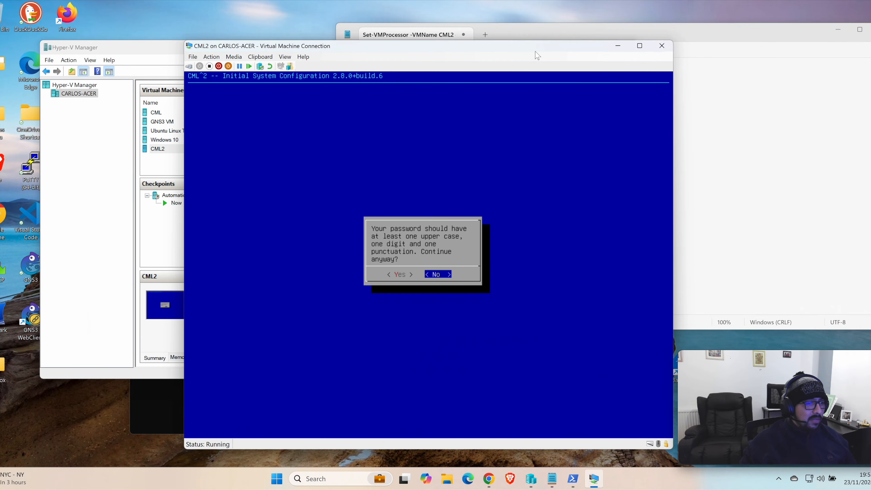
key("Left")
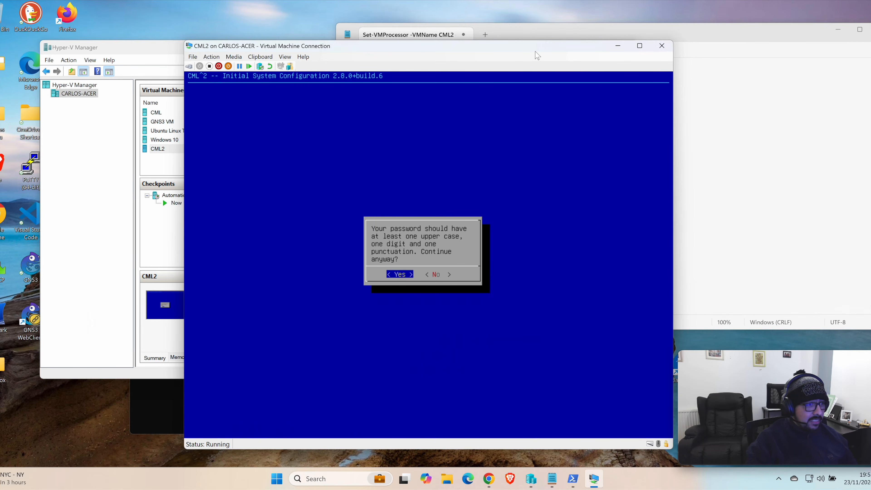
key("Return")
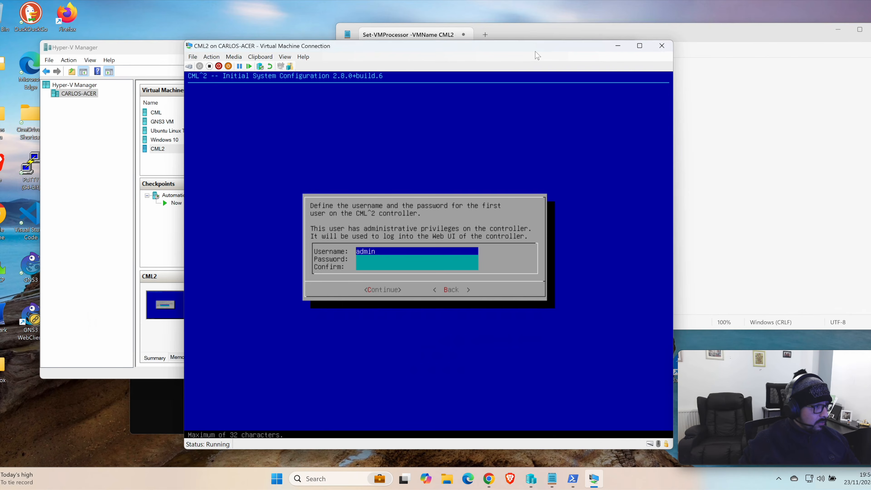
Step: Keep admin as the controller username, enter and confirm its password, and continue with it despite the complexity recommendation
key("Tab")
type("***********")
key("Tab")
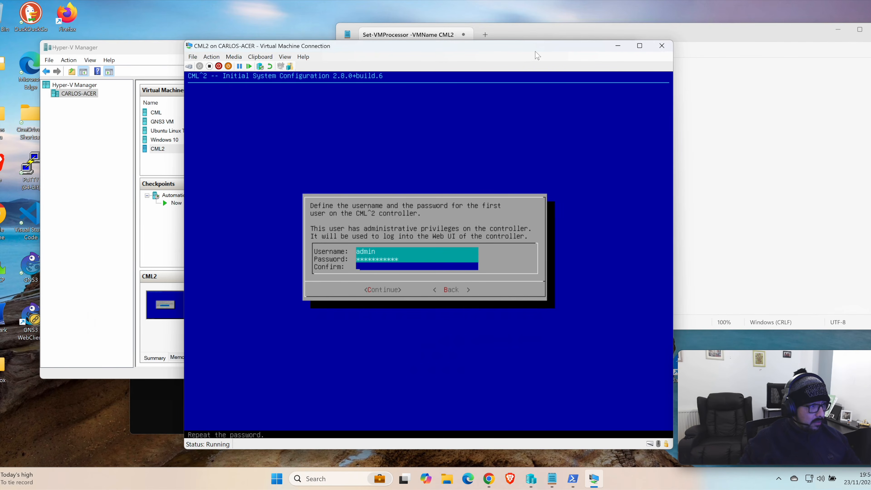
type("***********")
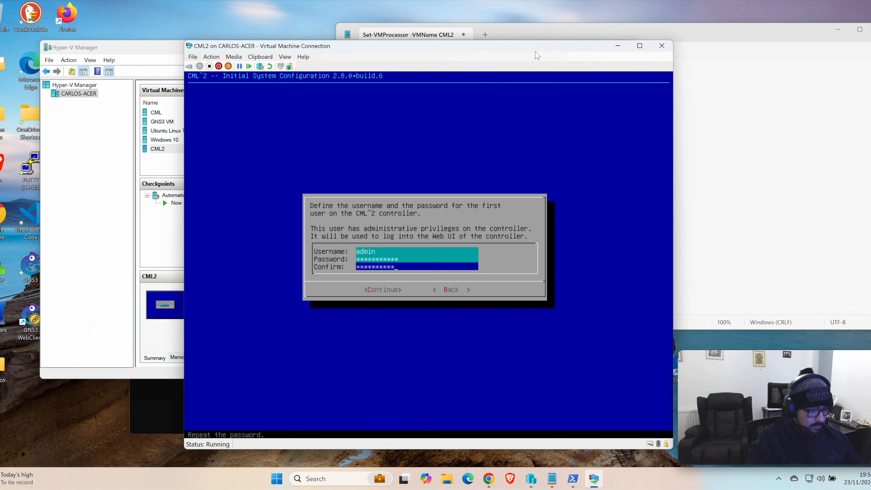
key("Down")
key("Tab")
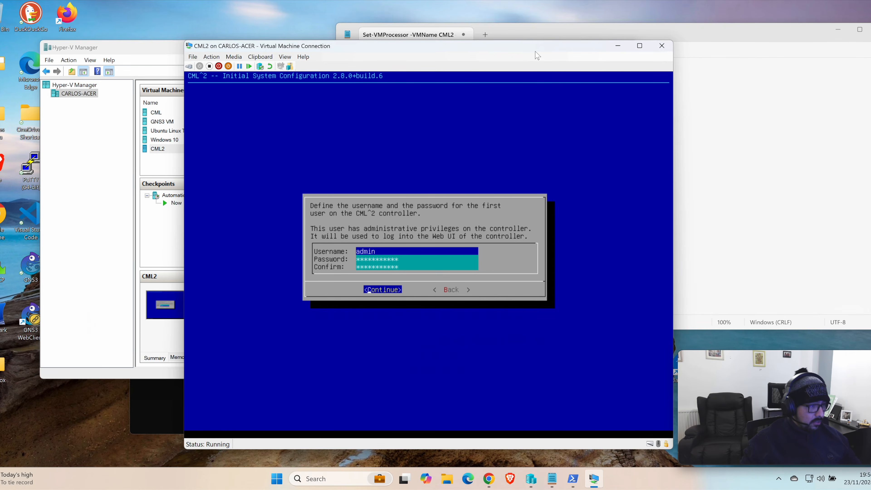
key("Return")
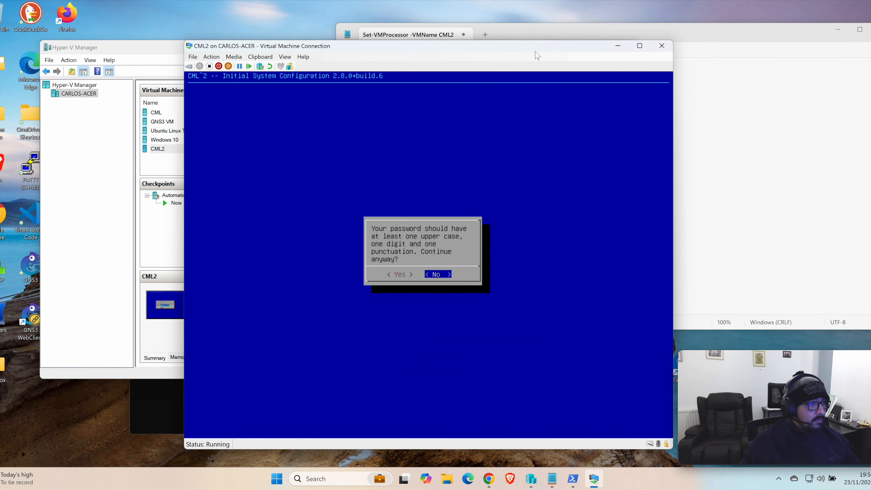
key("Left")
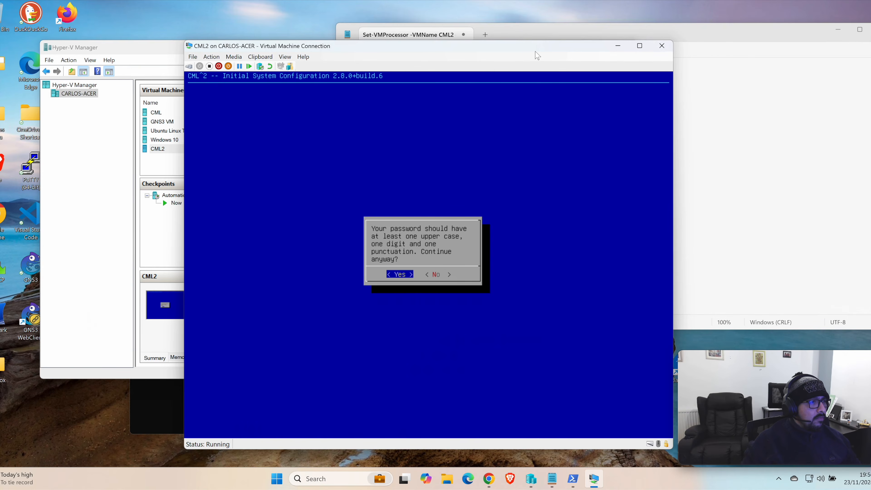
key("Return")
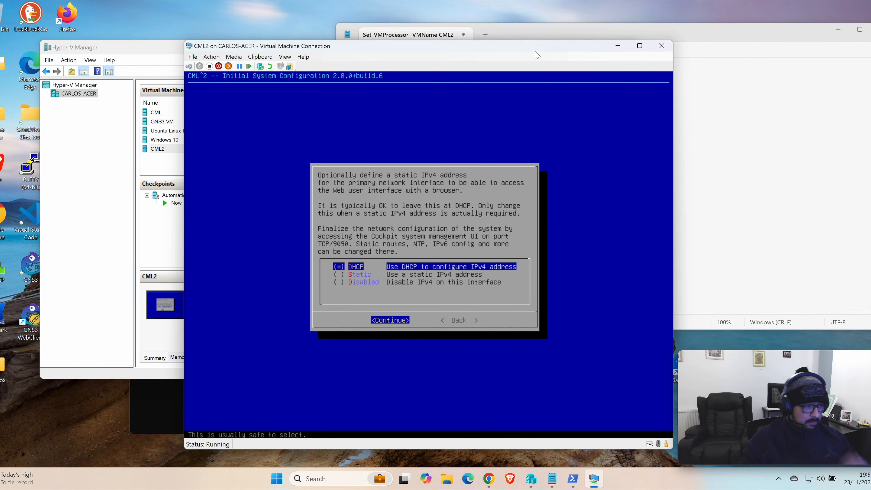
Step: Complete the initial configuration using DHCP for the IPv4 address, including copying the reference platform images to the VM disk
key("Return")
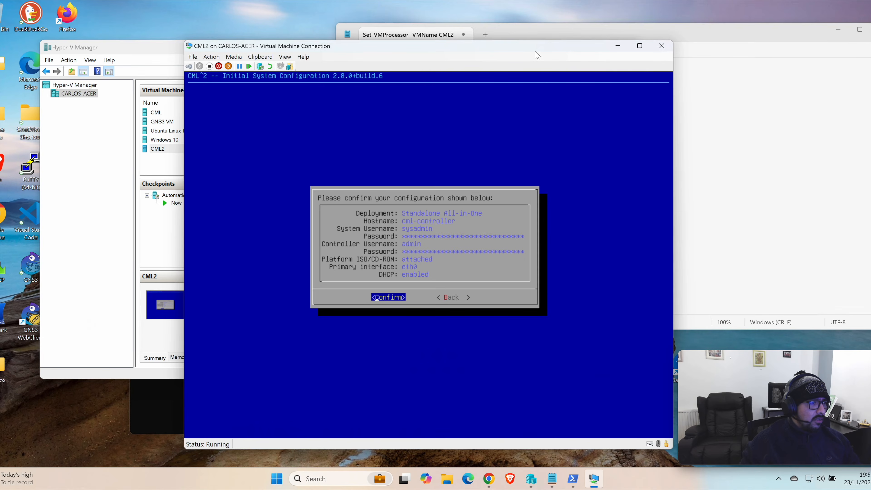
key("Return")
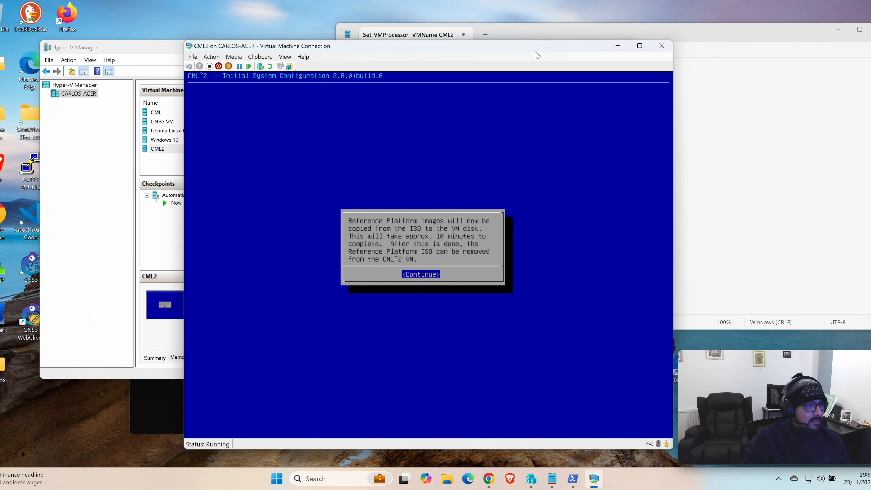
key("Return")
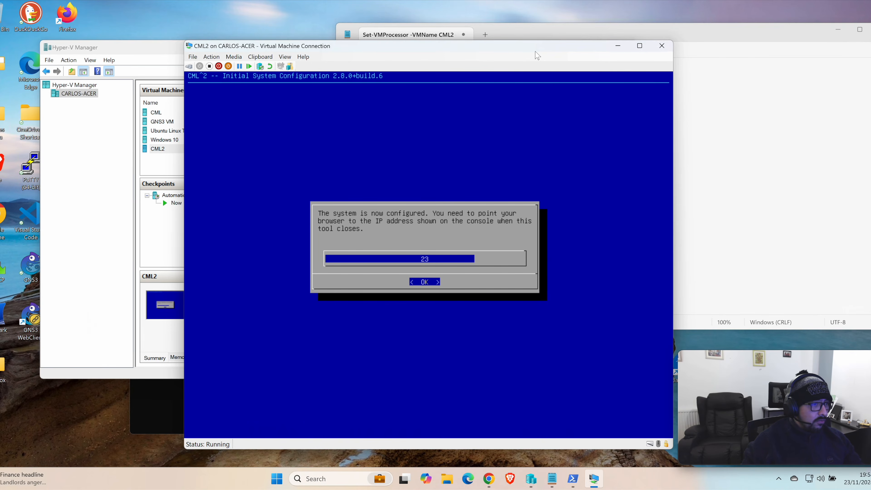
key("Return")
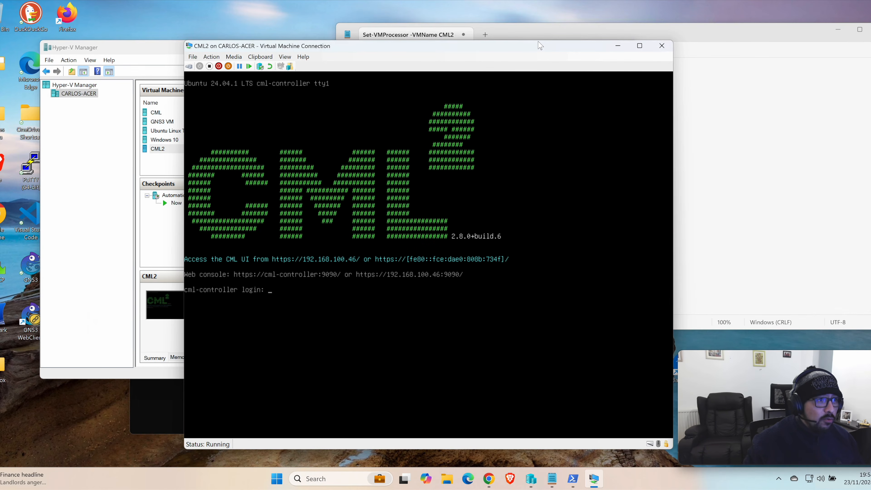
Step: Switch to Chrome, open the CML web interface at 192.168.100.46 in a new tab, and proceed past the certificate warning
left_click_drag(541, 46, 536, 46)
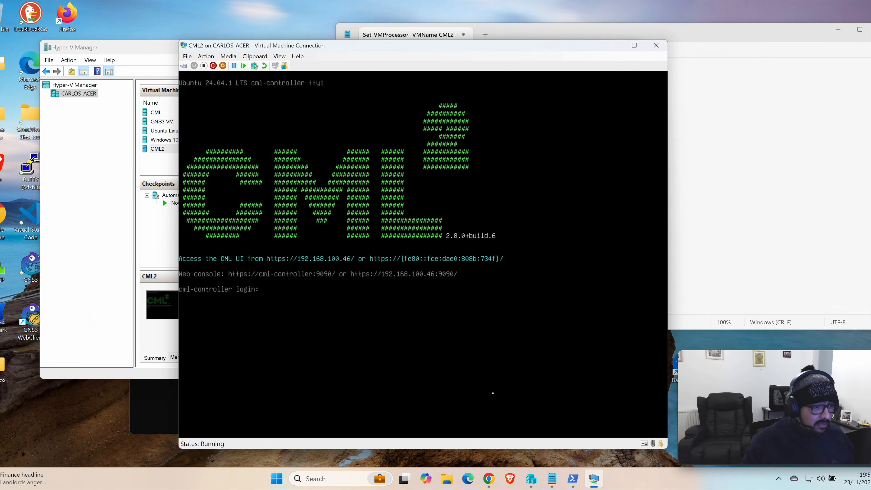
left_click(488, 480)
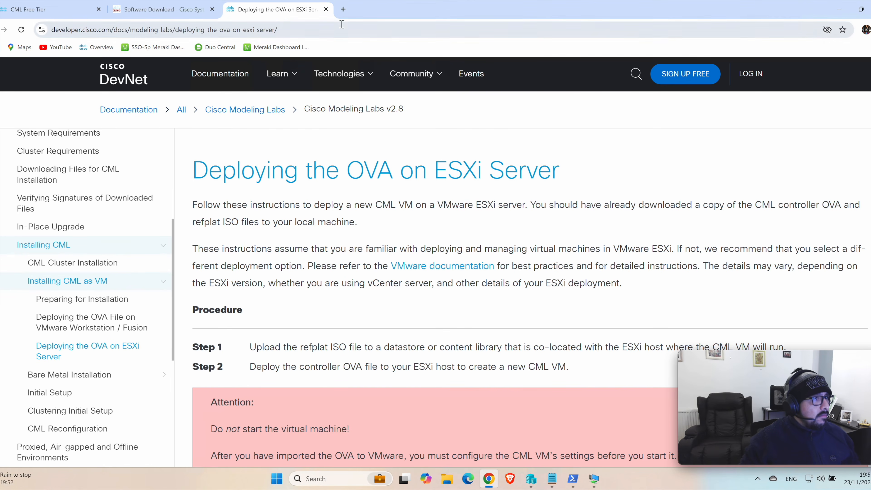
left_click(343, 10)
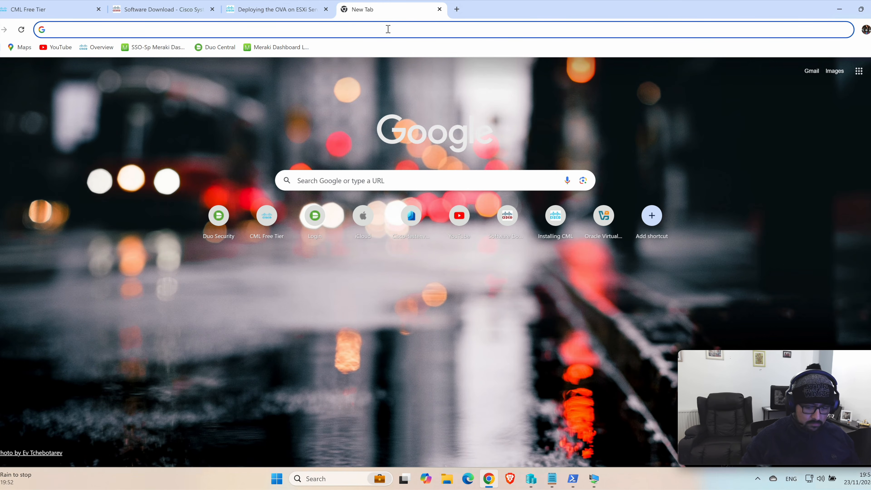
key("Num_Lock")
type("192")
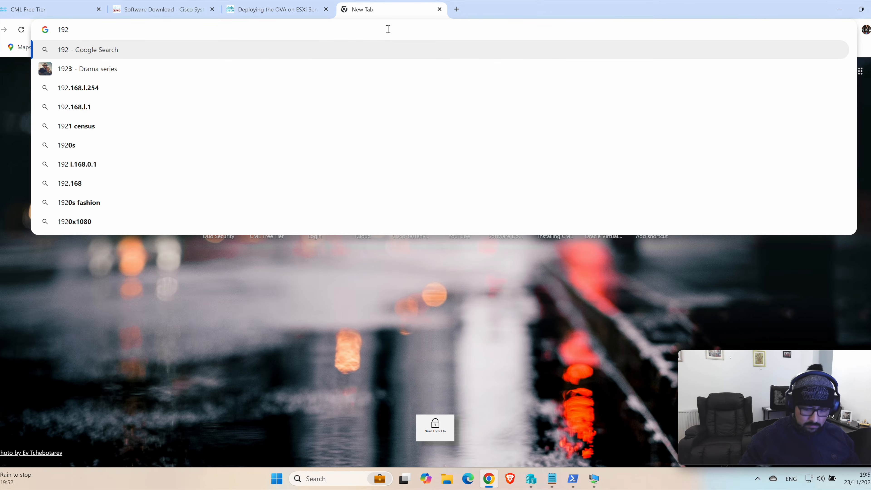
type(".168.100.")
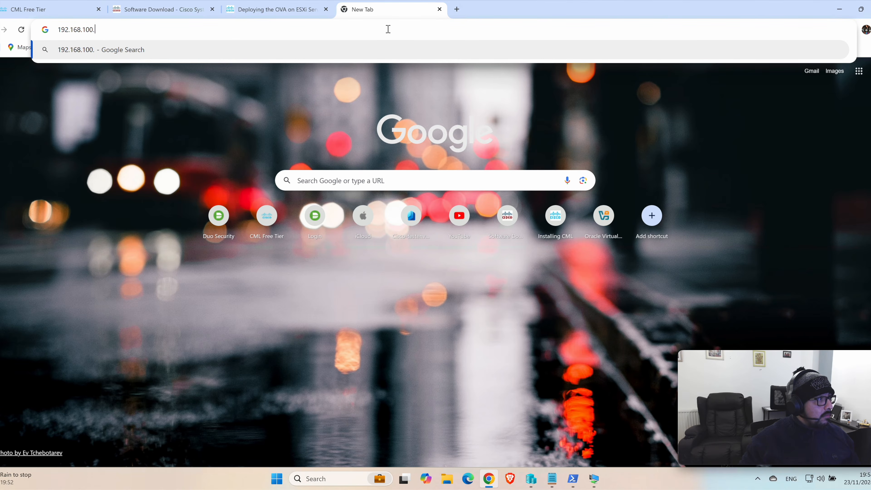
mouse_move(594, 479)
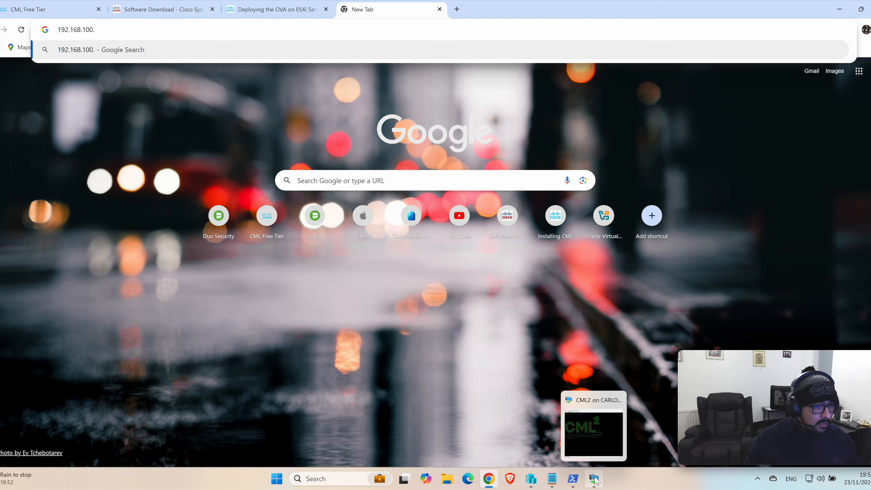
left_click(598, 455)
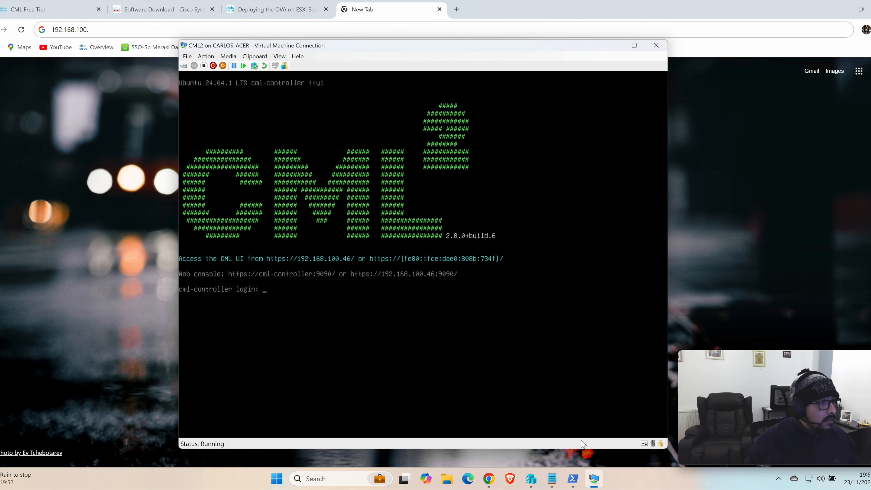
left_click(141, 32)
type("192.168.100.46")
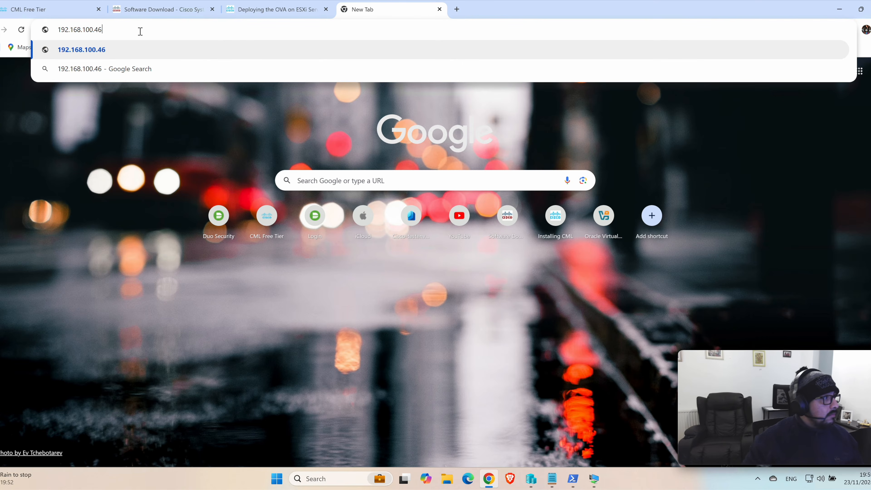
key("Return")
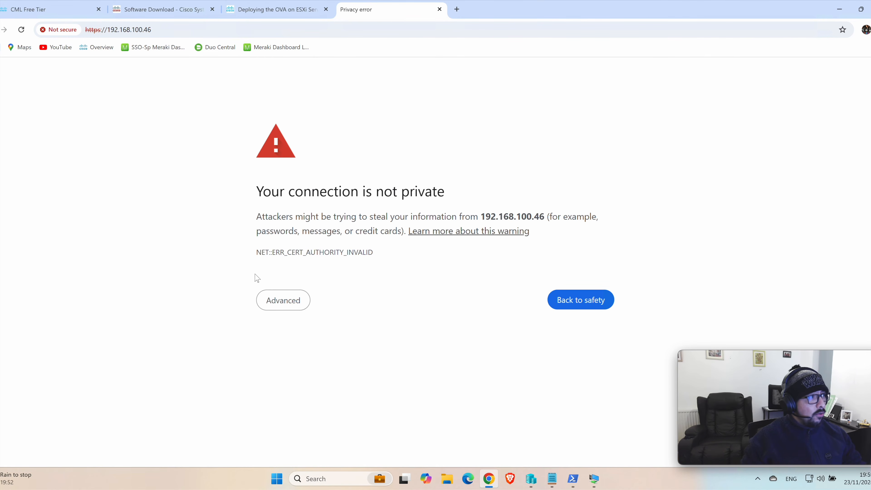
left_click(287, 309)
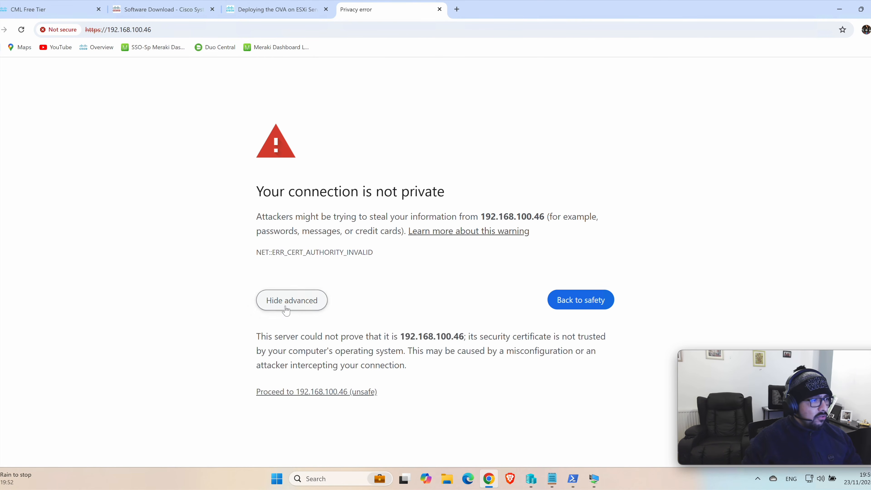
left_click(291, 392)
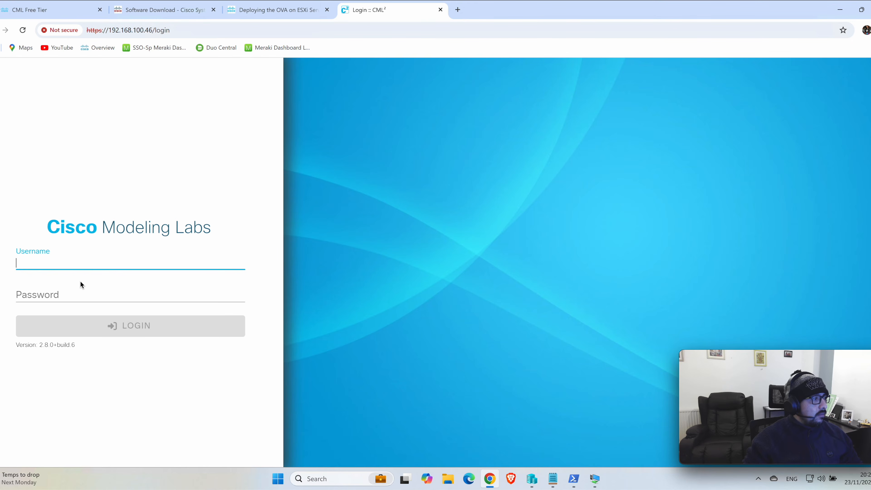
Step: Log in to Cisco Modeling Labs with the username admin and the account password
left_click(83, 267)
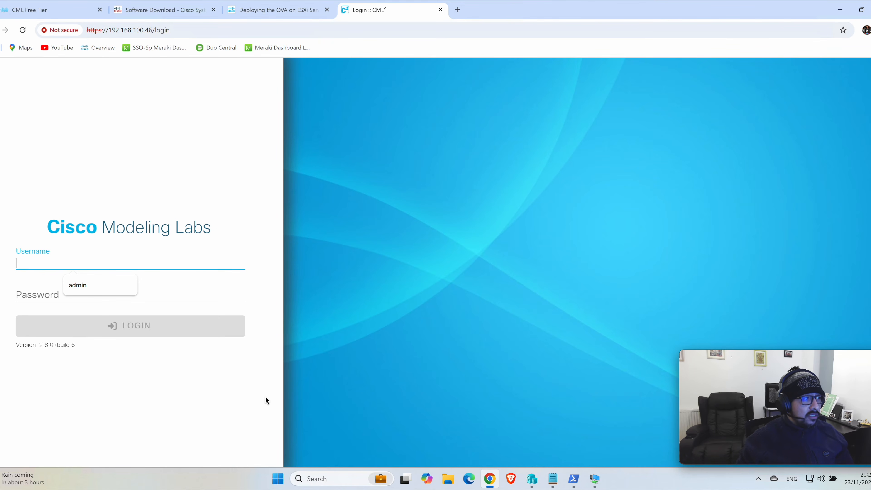
type("admin")
key("Tab")
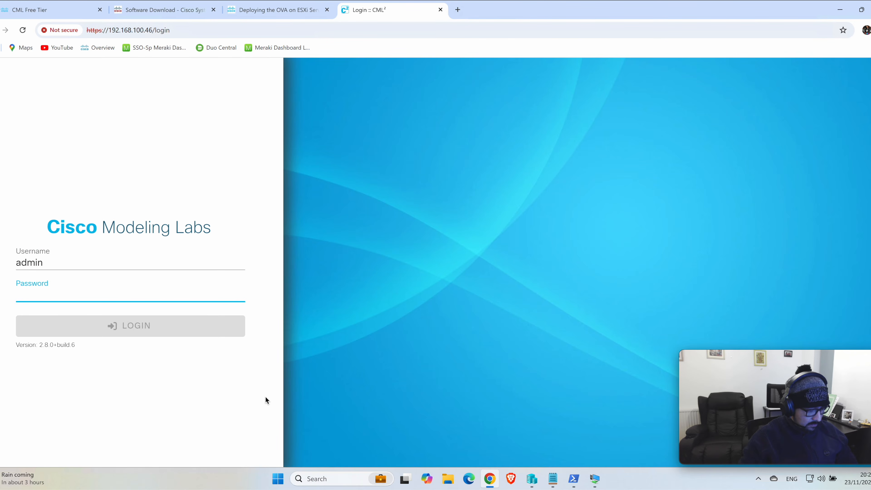
type("***********")
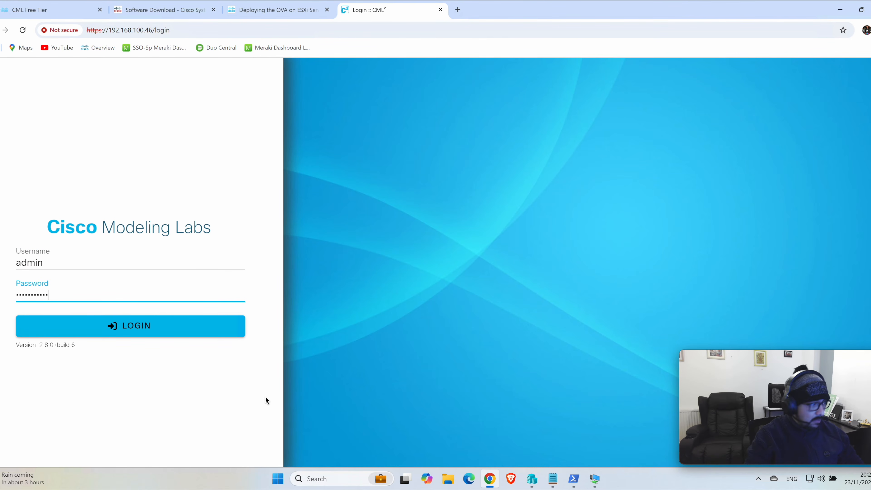
left_click(195, 327)
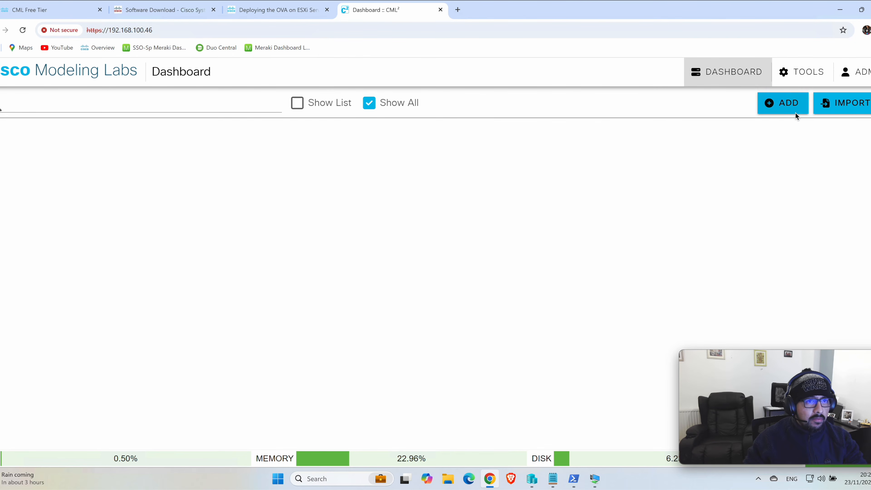
Step: Create a new lab and add an ASAv node and an IOL router node on opposite sides of the canvas
left_click(787, 105)
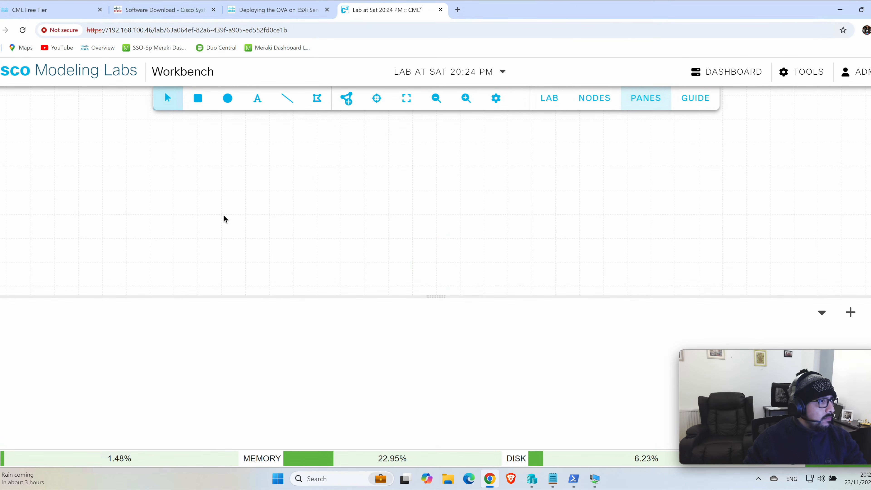
left_click(347, 100)
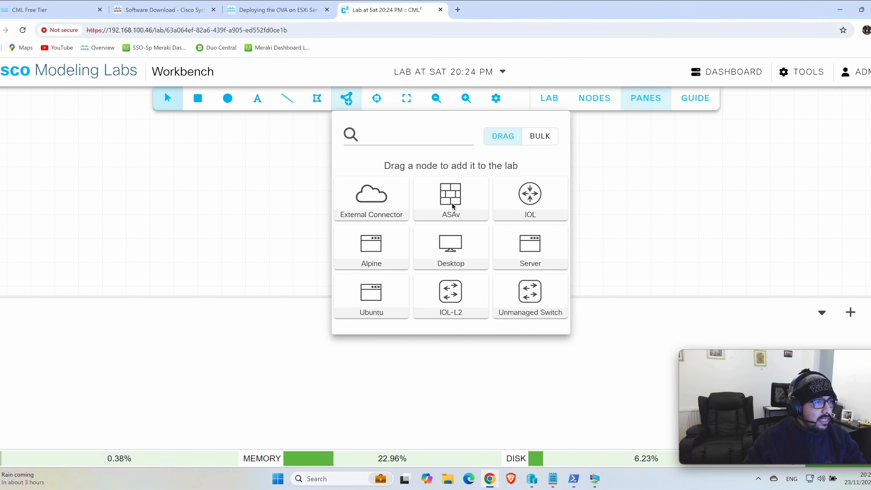
left_click_drag(452, 206, 259, 182)
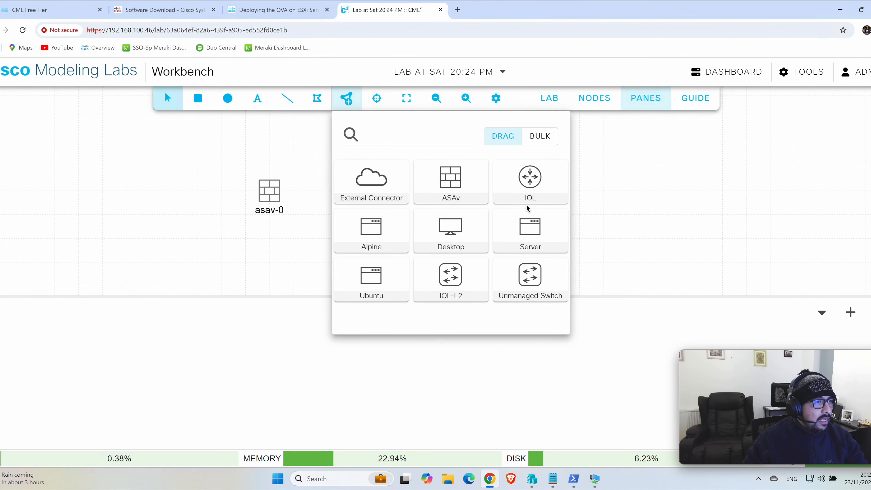
left_click_drag(526, 204, 624, 192)
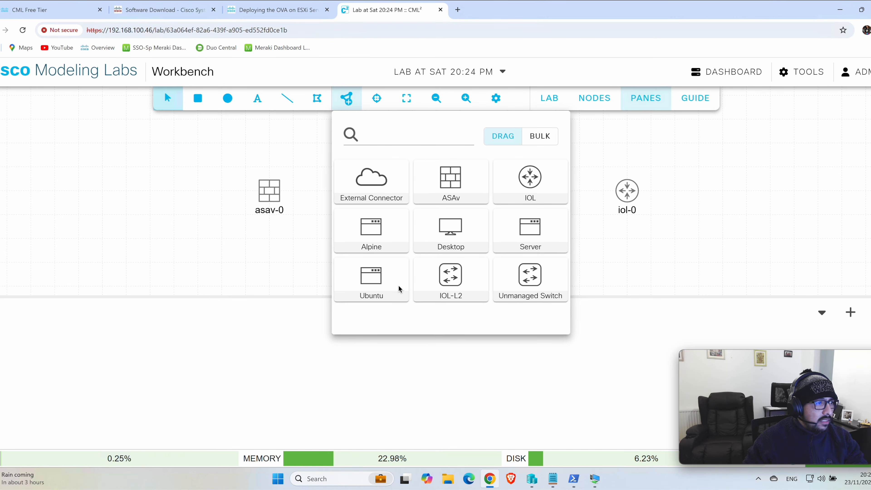
Step: Add two IOL-L2 switch nodes and place them side by side between the ASAv and IOL nodes
left_click_drag(439, 283, 605, 263)
left_click_drag(467, 278, 529, 250)
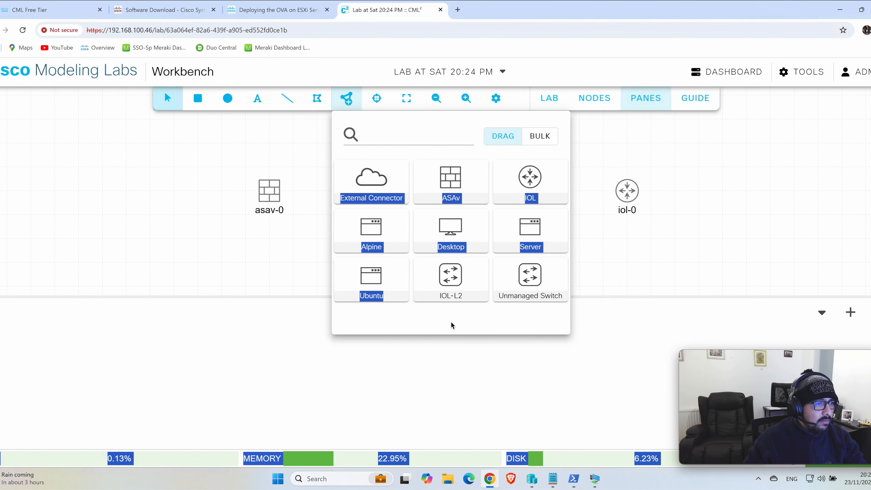
left_click(446, 327)
left_click_drag(442, 283, 611, 266)
left_click(665, 258)
left_click_drag(531, 262, 415, 217)
left_click_drag(593, 267, 494, 223)
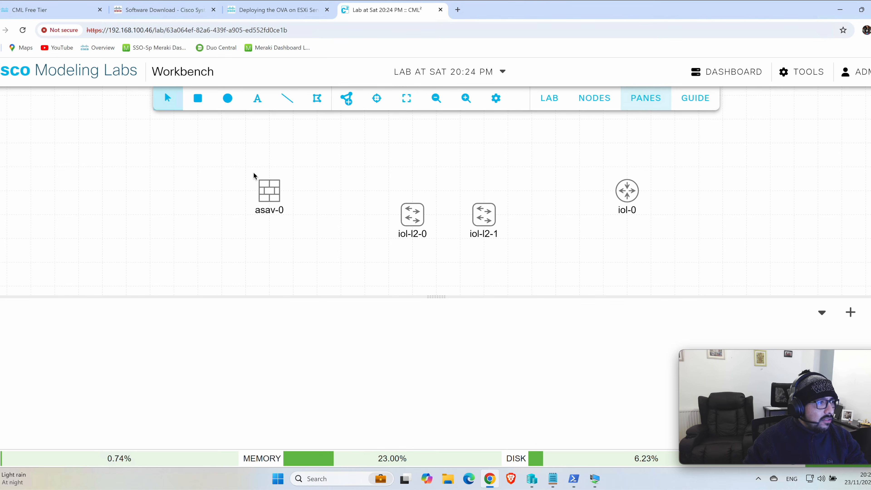
Step: Start the asav-0 firewall node and the iol-l2-0 switch node
left_click(269, 191)
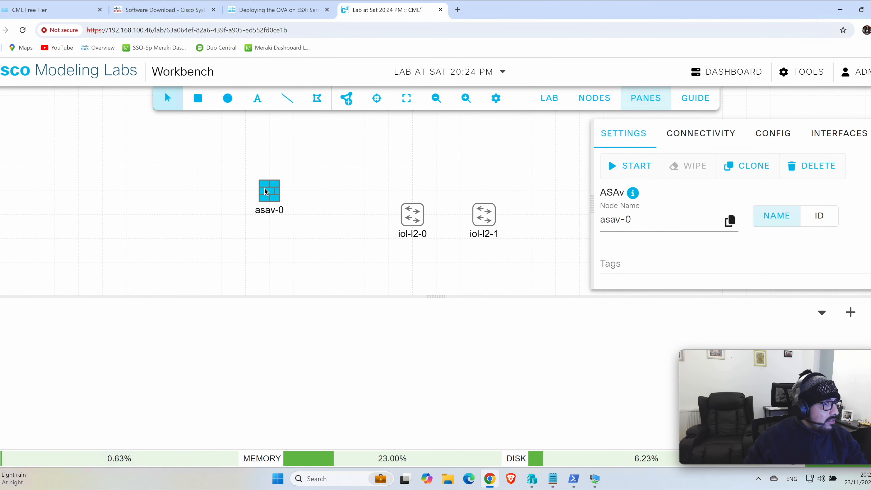
left_click(640, 168)
left_click(412, 222)
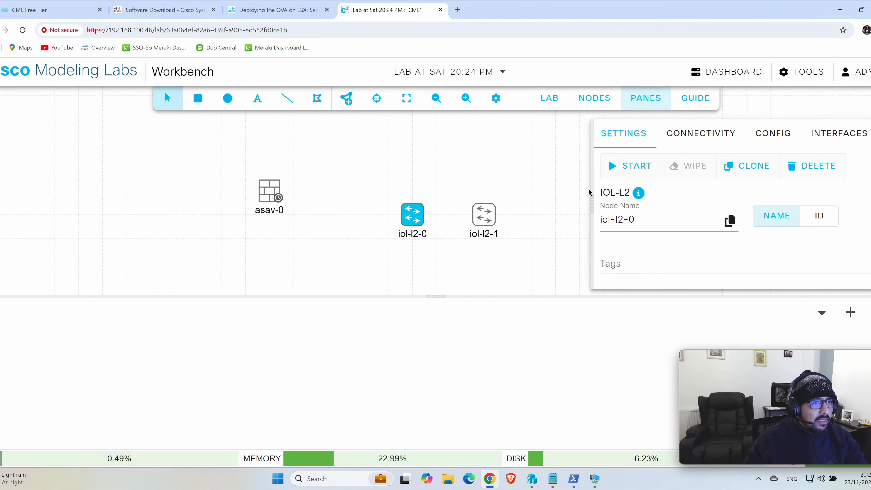
left_click(629, 169)
left_click(562, 200)
Step: Move the iol-0 router above the two IOL-L2 switches and start it
left_click_drag(631, 195, 454, 171)
left_click(463, 175)
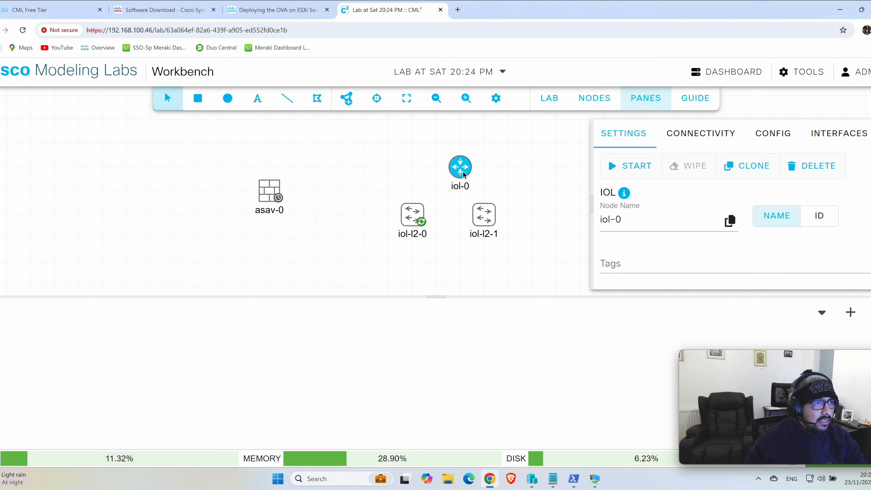
left_click(617, 168)
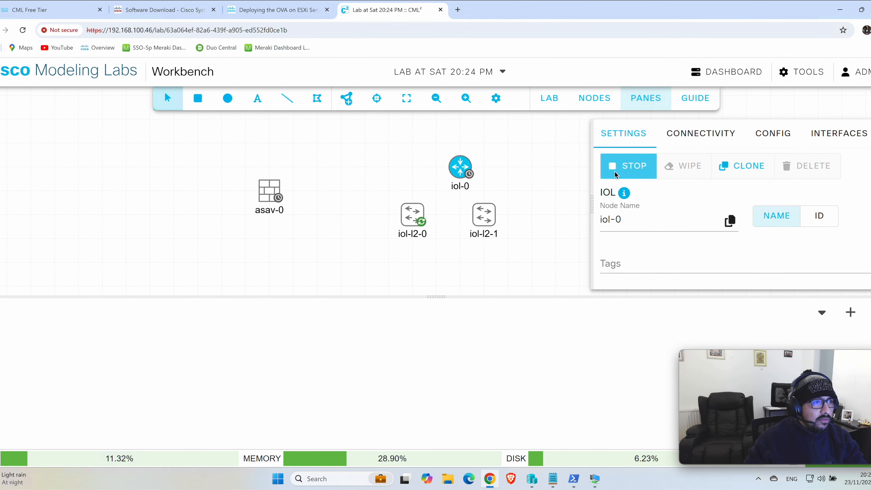
Step: Move the asav-0, iol-0 and iol-l2-0 nodes closer together near the middle of the canvas
left_click(534, 181)
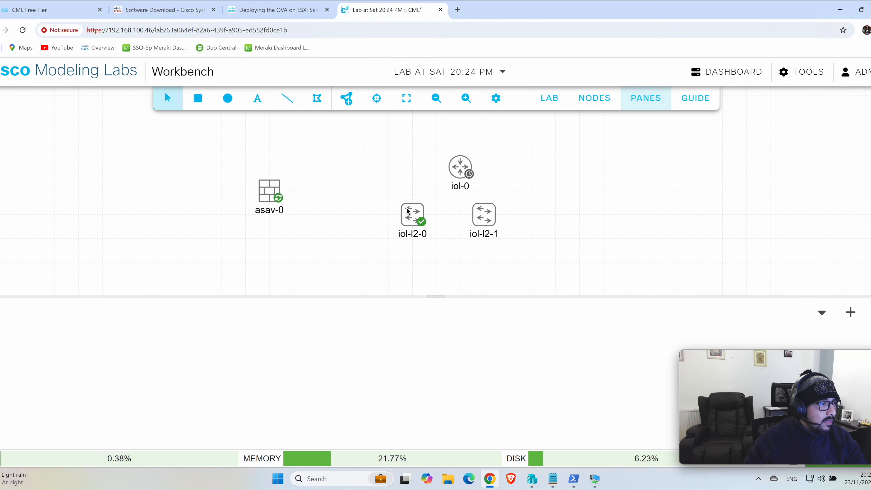
left_click_drag(270, 187, 341, 164)
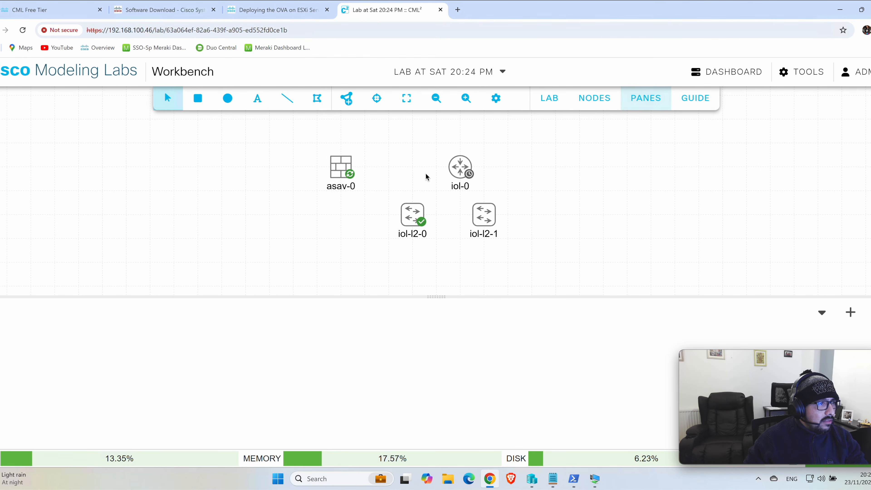
left_click_drag(457, 174, 432, 173)
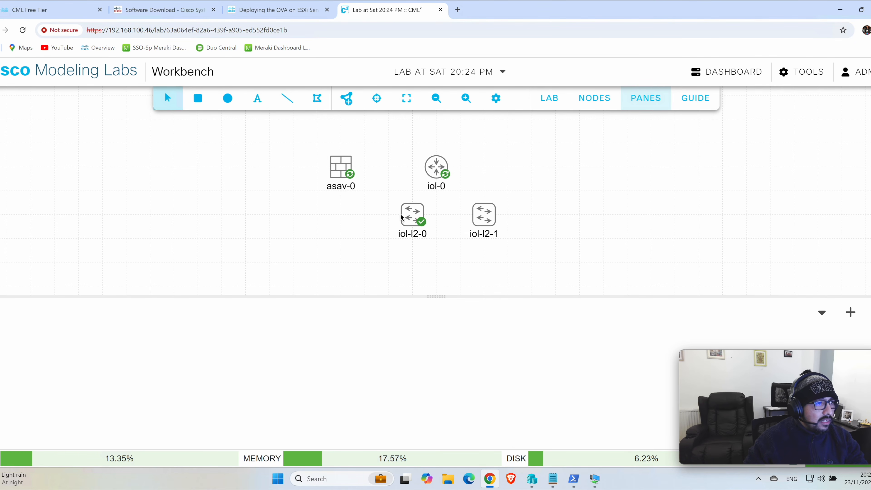
left_click_drag(403, 211, 394, 203)
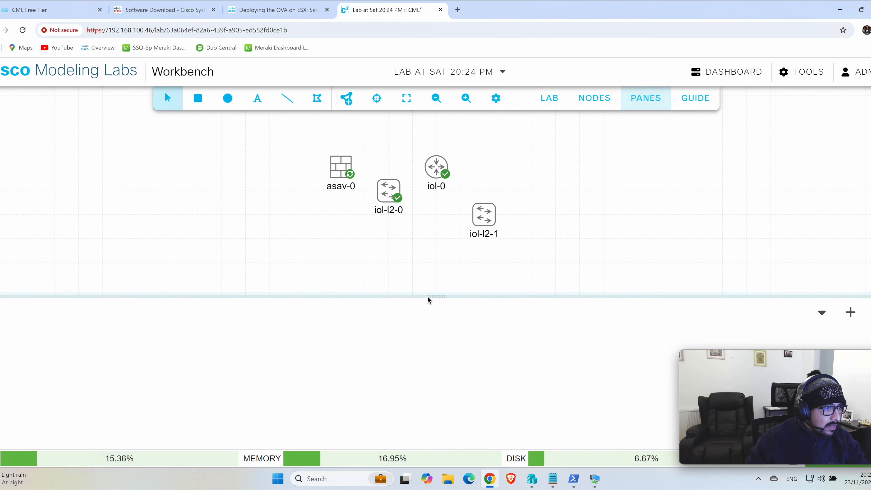
Step: Open the iol-l2-0 console, enlarge the console pane slightly, and bring up the command prompt
left_click_drag(435, 297, 434, 310)
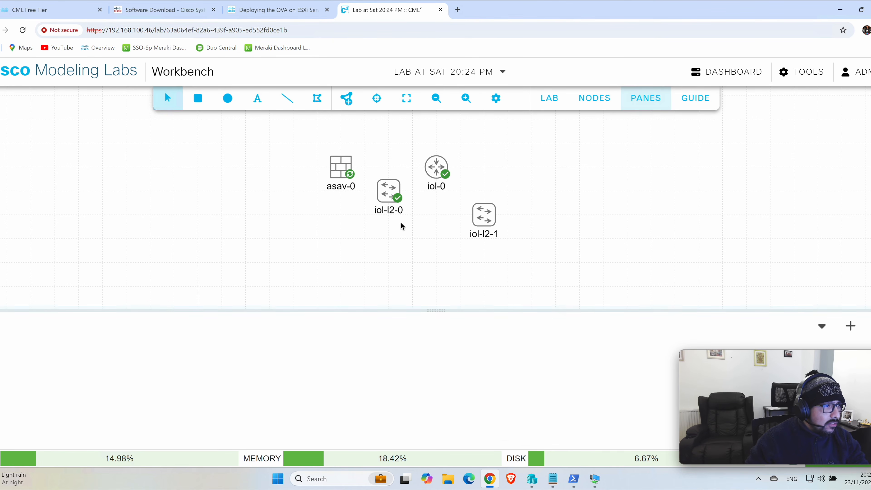
left_click(389, 204)
right_click(393, 203)
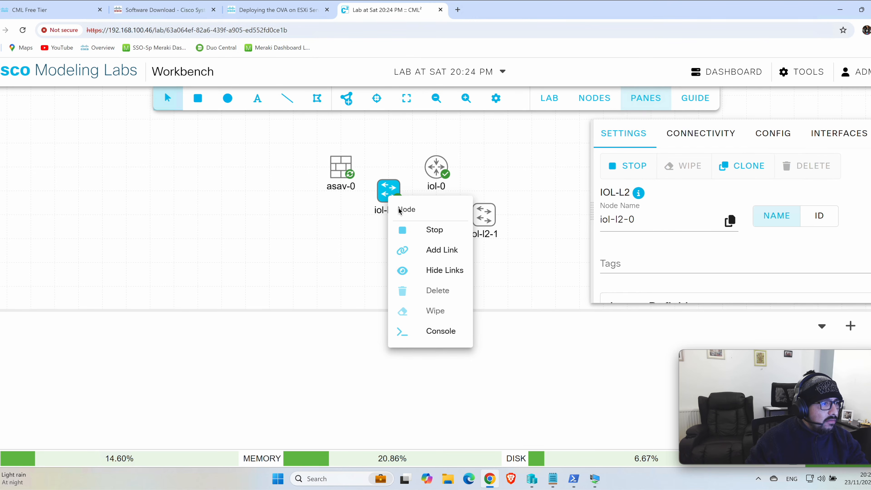
left_click(438, 332)
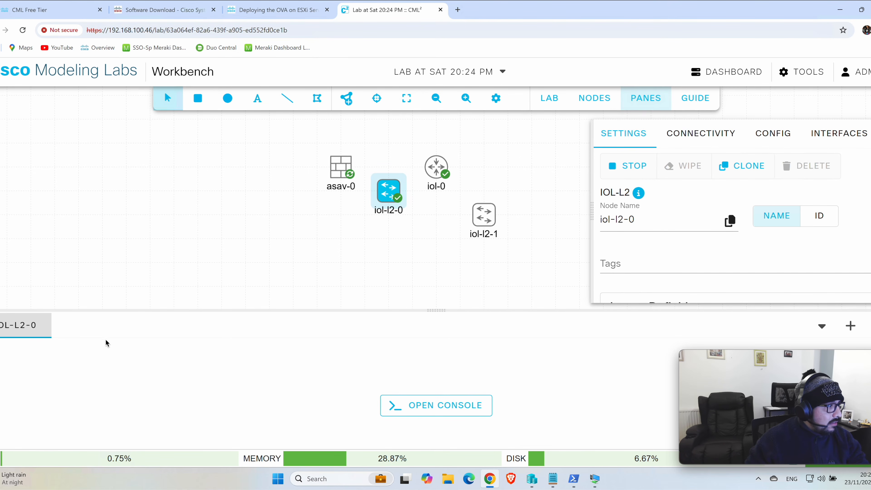
left_click(397, 406)
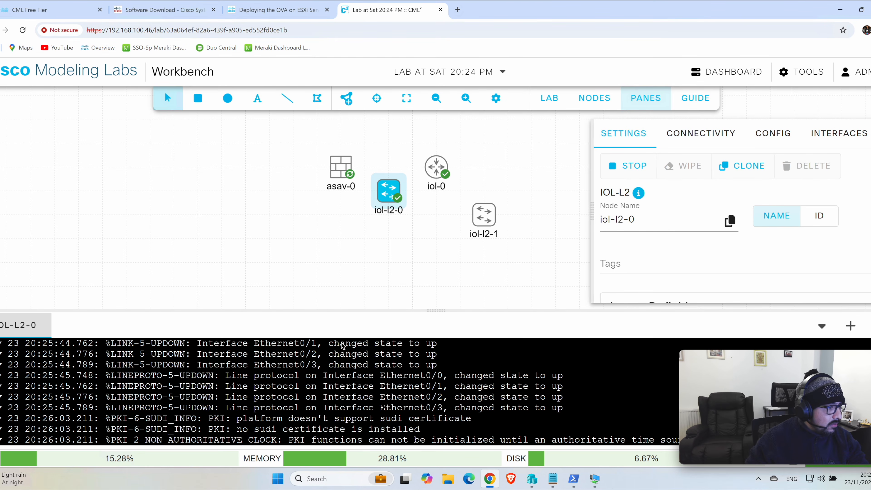
left_click_drag(440, 303, 442, 288)
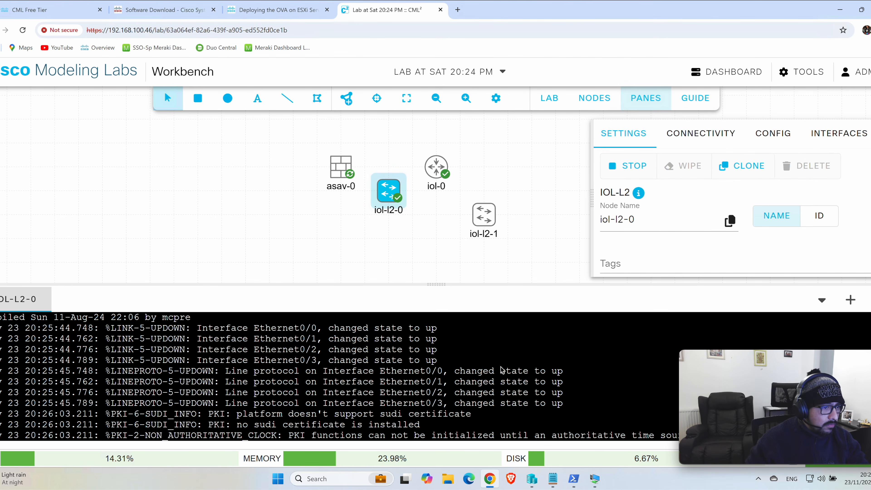
key("Return")
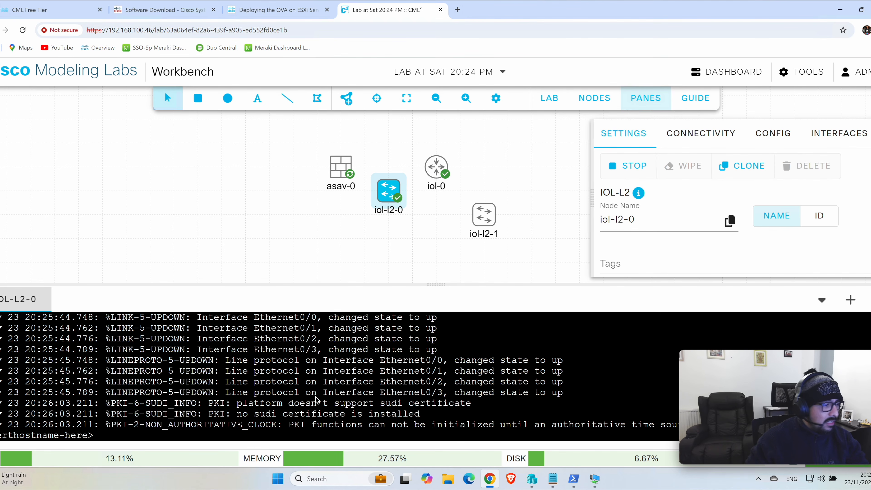
key("Return")
key("Return")
key("Return")
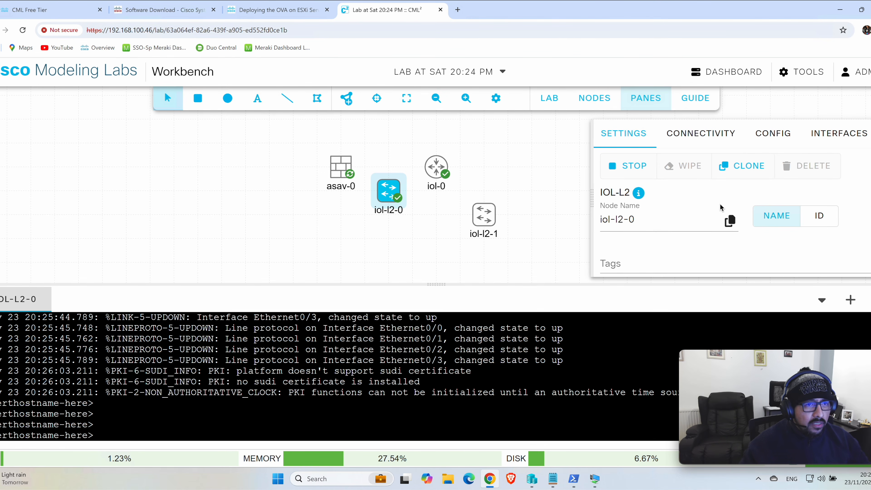
Step: View the iol-l2-0 configuration file and enter privileged mode in its console with "en"
left_click(776, 136)
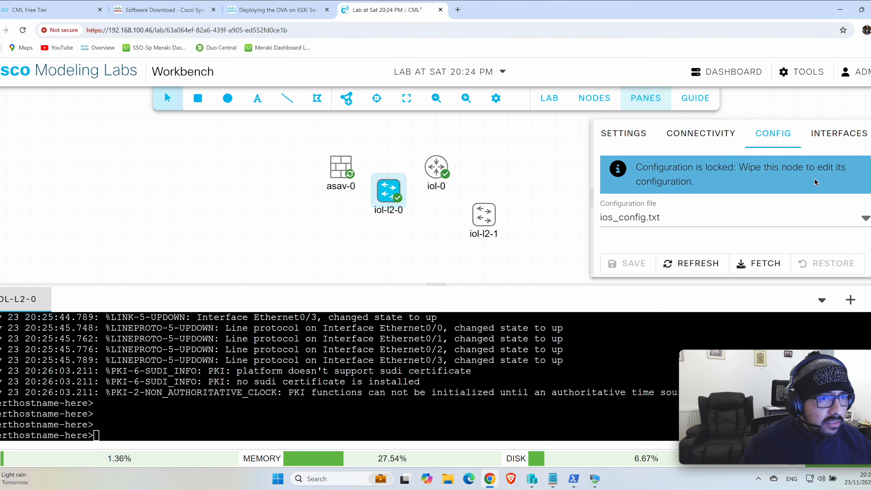
scroll(870, 203, "down", 2)
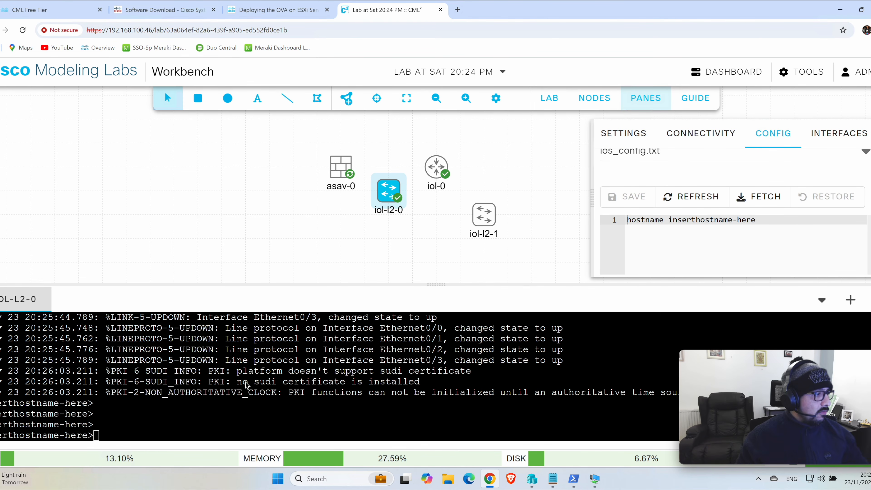
left_click(261, 415)
key("Return")
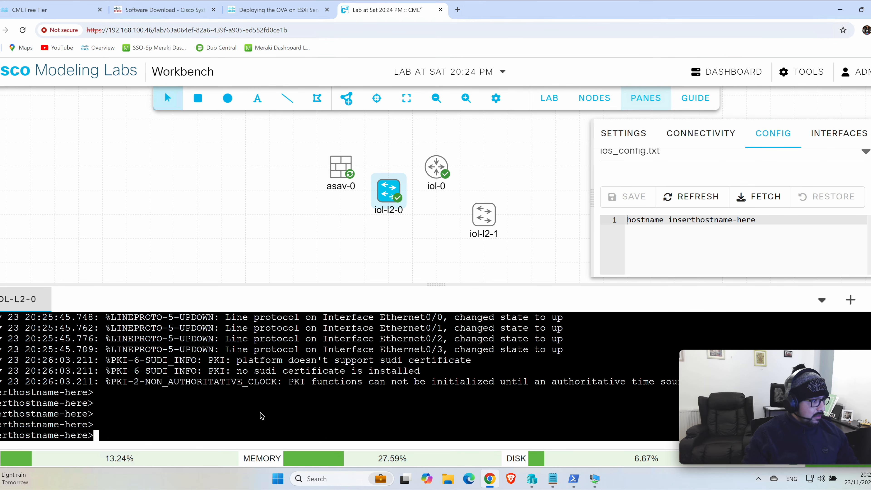
key("Return")
key("Return")
key("Return")
type("en")
key("Return")
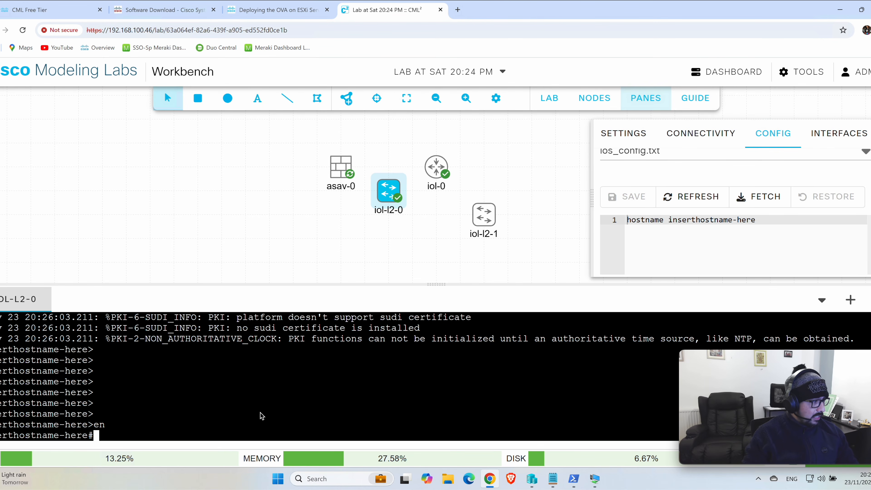
key("Return")
key("Return")
key("Return")
key("Return")
key("Return")
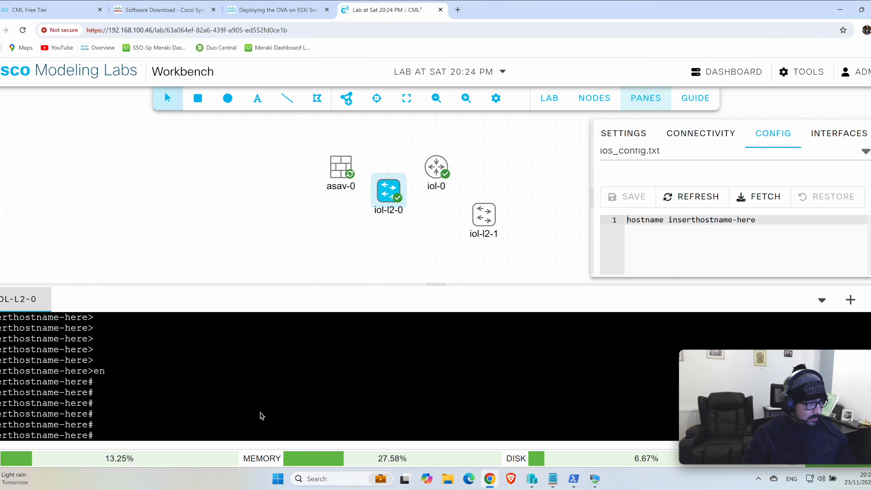
Step: Display the full running configuration of iol-l2-0 with "show run"
type("show run")
key("Return")
key("space")
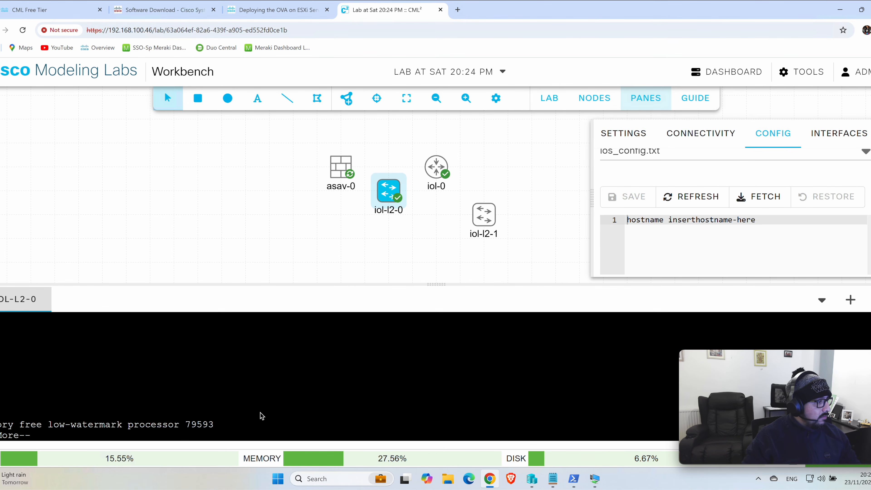
key("space")
key("space")
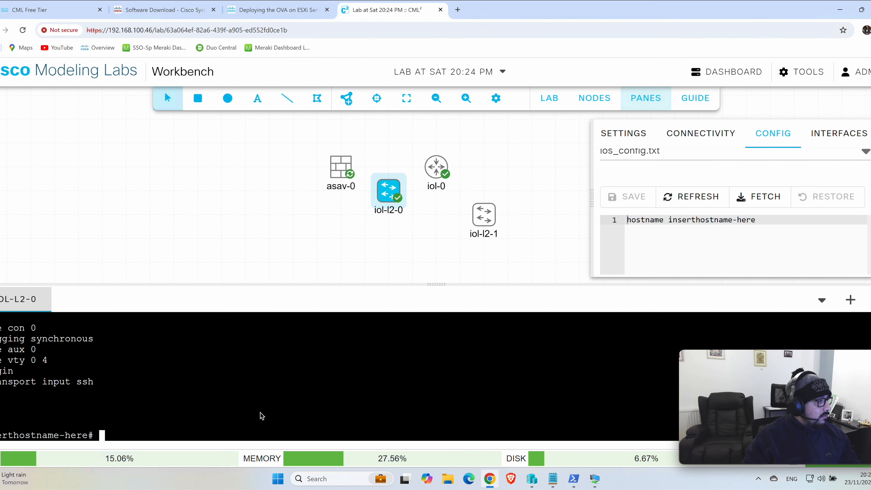
key("Return")
key("Return")
key("Return")
Step: List the interface status of iol-l2-0 with "show ip interface brief"
type("show ip inter")
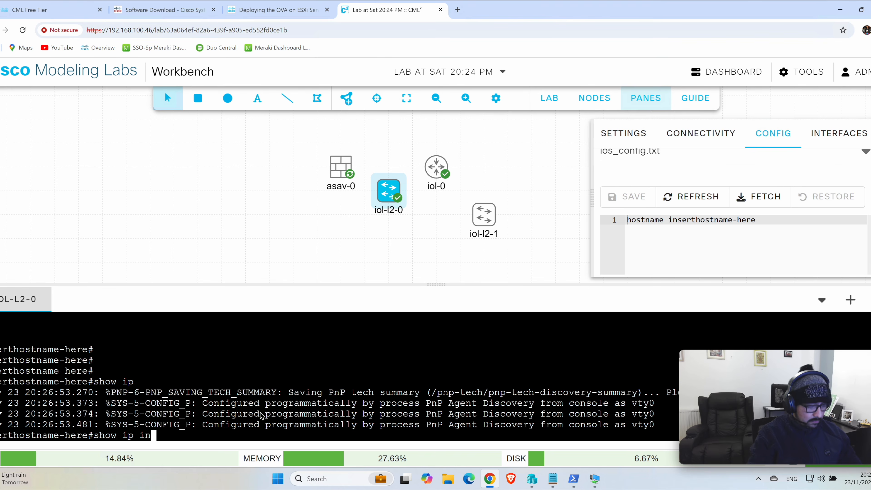
key("Tab")
type("brie")
key("Tab")
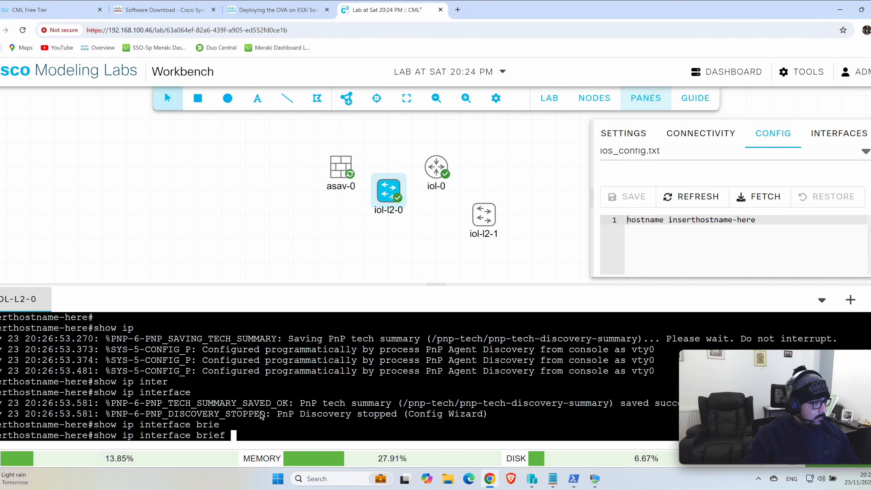
key("Return")
key("Return")
key("Return")
key("Return")
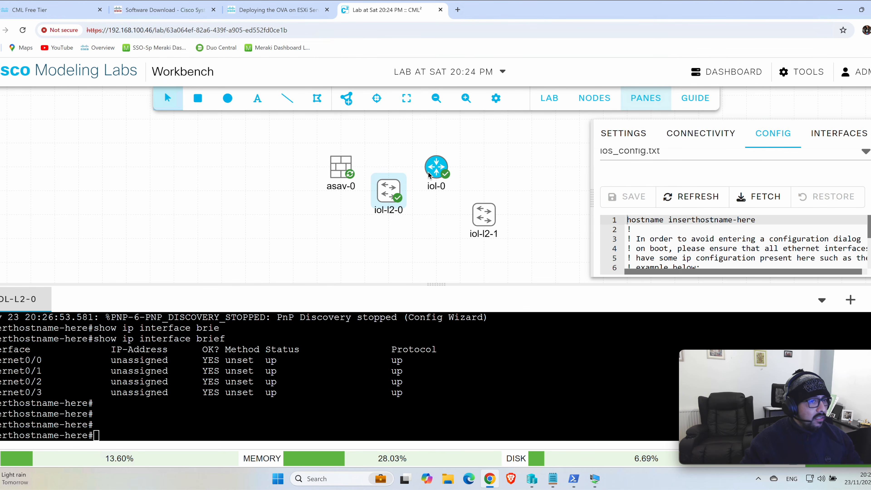
Step: Look over the iol-0 configuration file, open the router's console and bring up its command prompt
left_click_drag(868, 227, 393, 205)
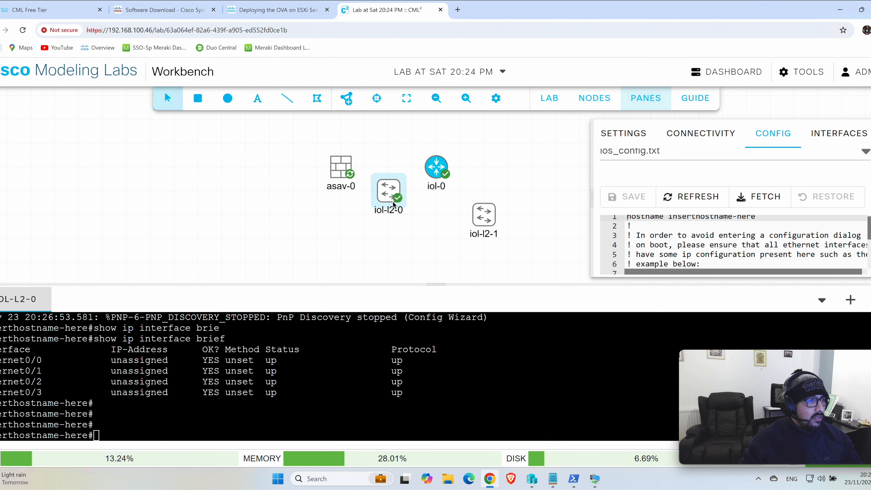
right_click(437, 171)
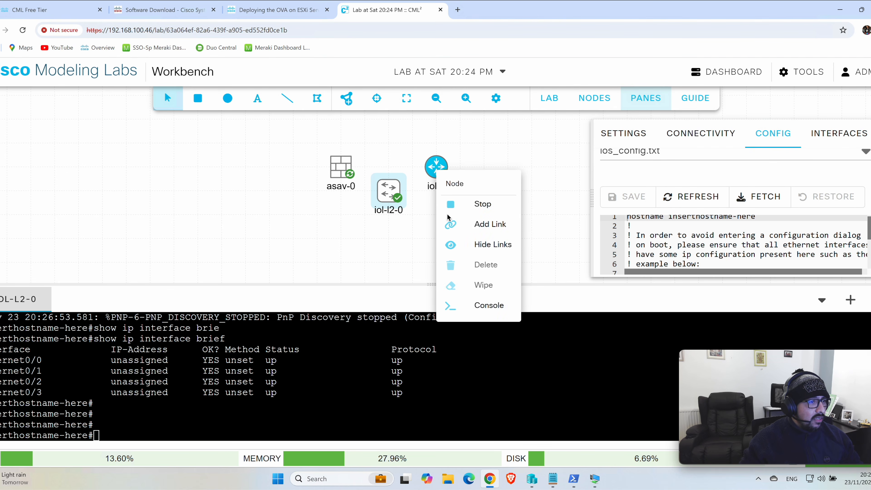
left_click(488, 304)
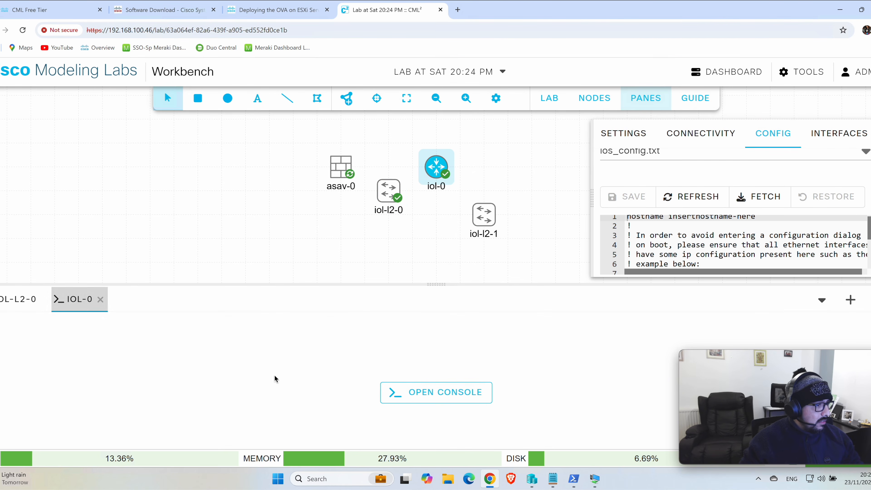
left_click(398, 395)
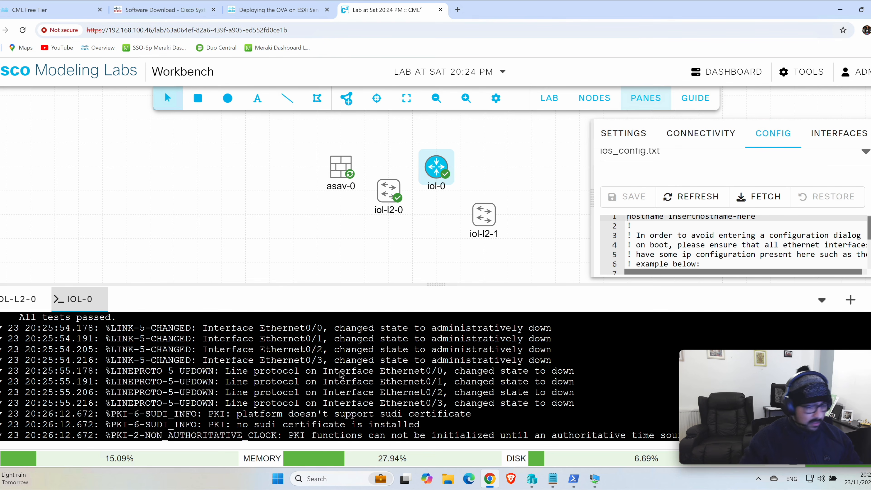
key("Return")
key("Return")
key("Return")
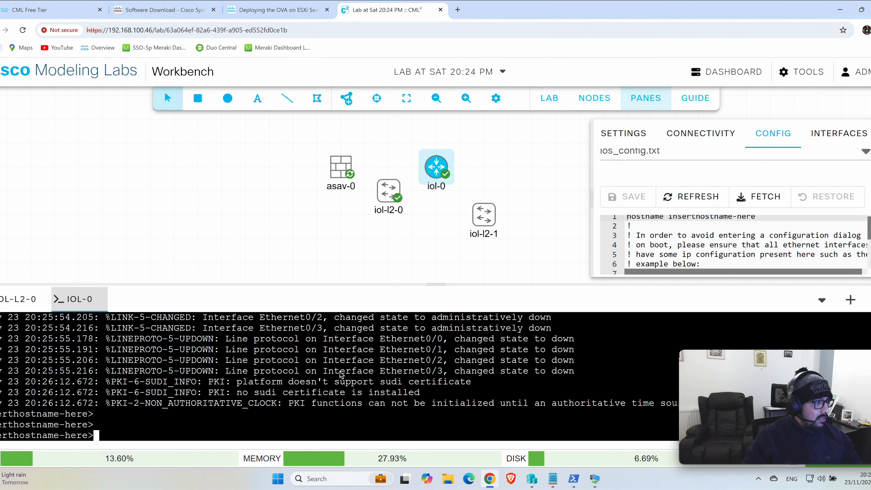
Step: Enter privileged mode in the iol-0 console with "en"
key("Return")
key("Return")
key("Return")
key("Return")
type("en")
key("Return")
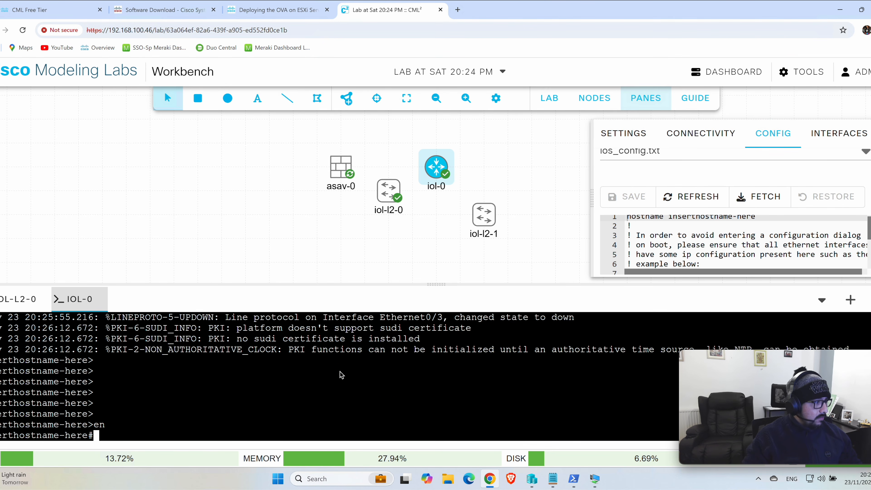
key("Return")
key("Return")
key("Return")
key("Return")
key("Return")
key("Return")
Step: Display the full running configuration of the iol-0 router with "show run"
type("show run")
key("Return")
key("Return")
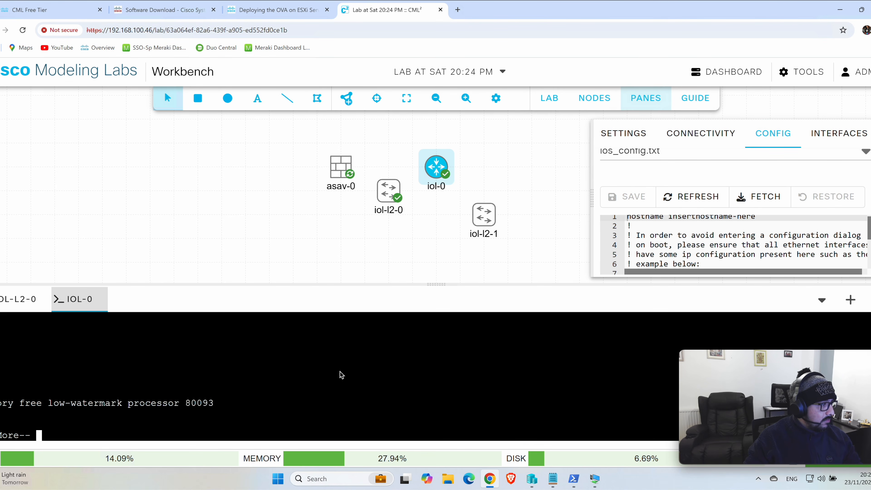
key("space")
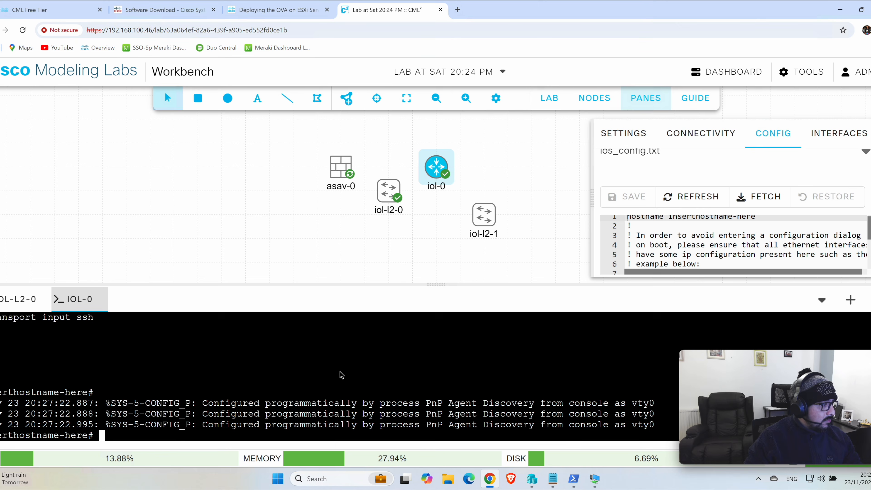
key("Return")
key("Return")
key("Return")
key("Return")
key("Return")
key("Return")
key("Return")
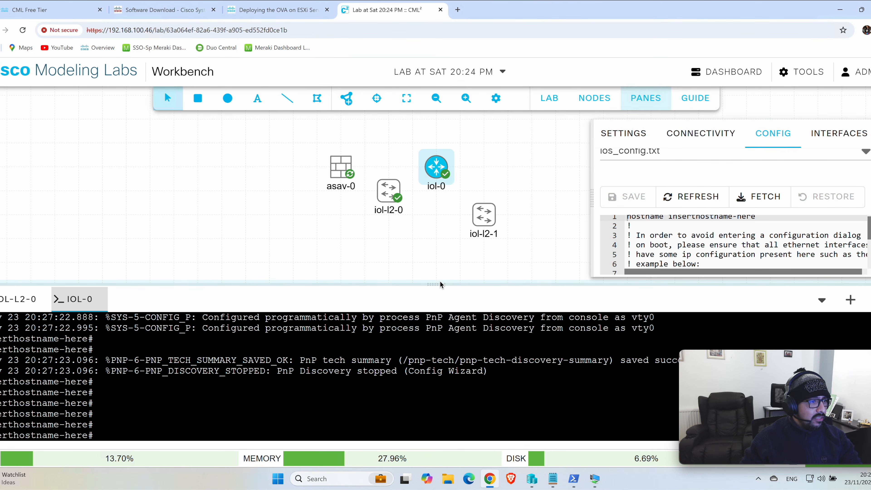
Step: Shrink the console pane slightly and stop the iol-0 router and the iol-l2-0 switch
left_click_drag(438, 285, 436, 292)
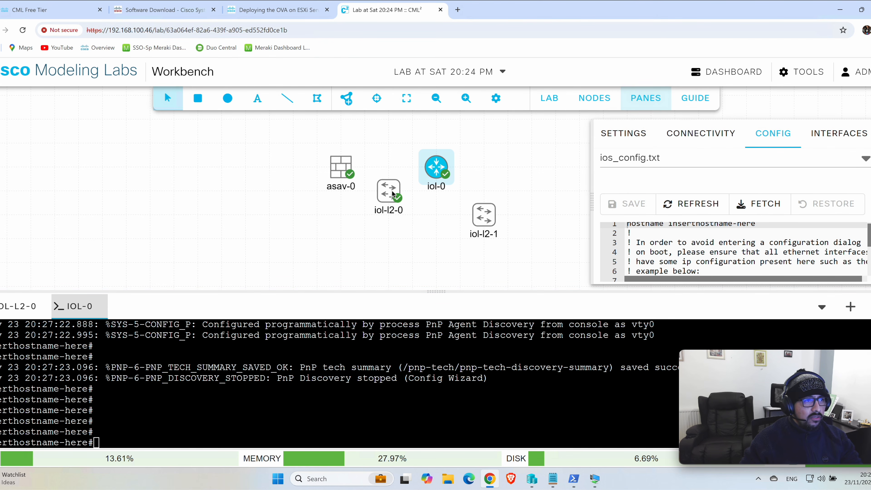
right_click(431, 171)
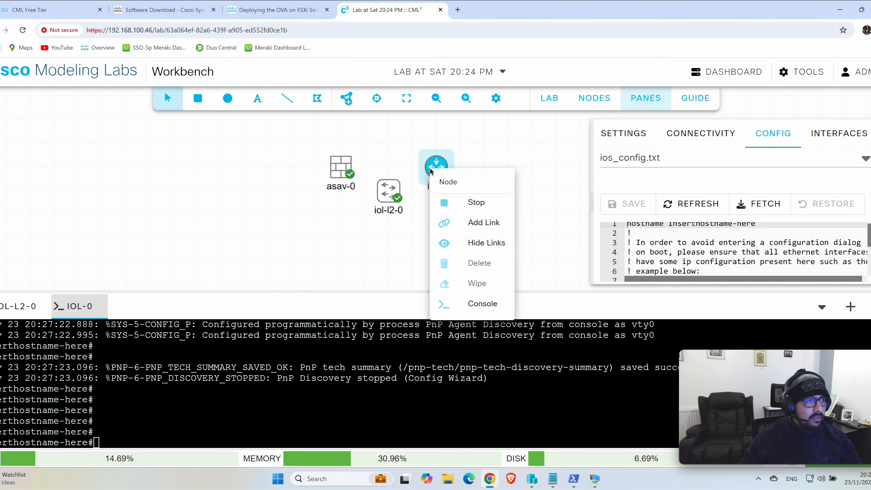
left_click(469, 201)
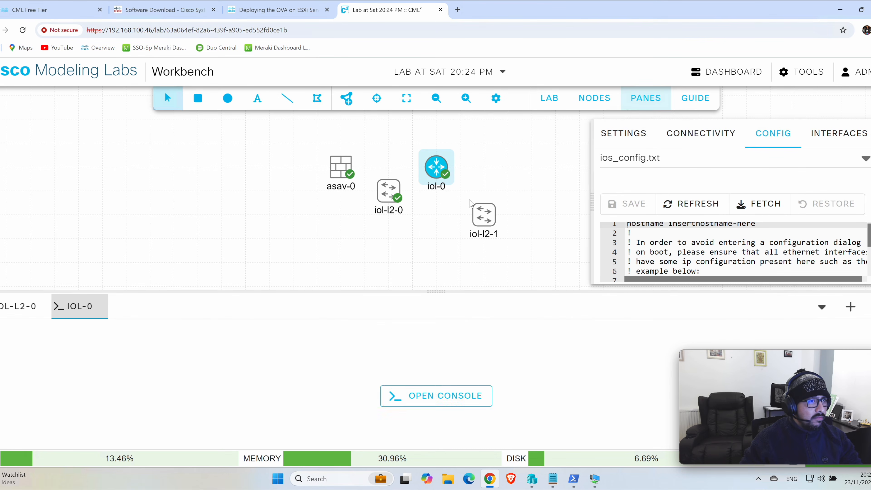
right_click(387, 188)
left_click(425, 220)
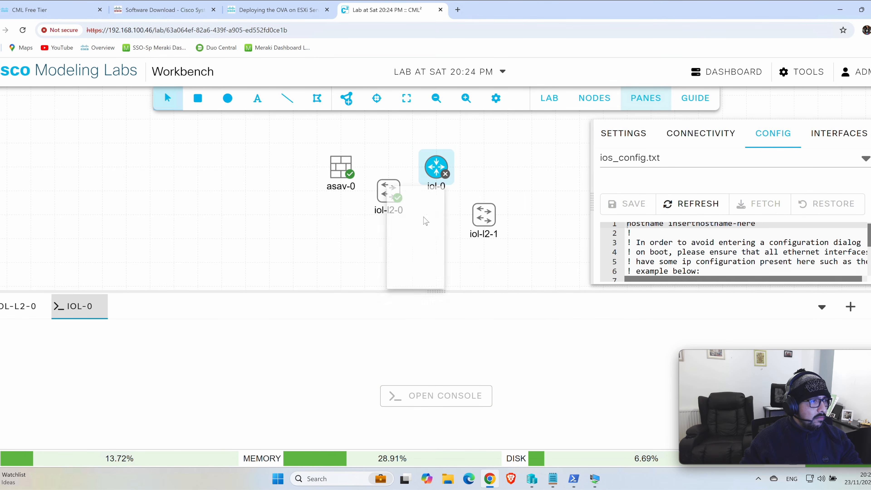
left_click(471, 275)
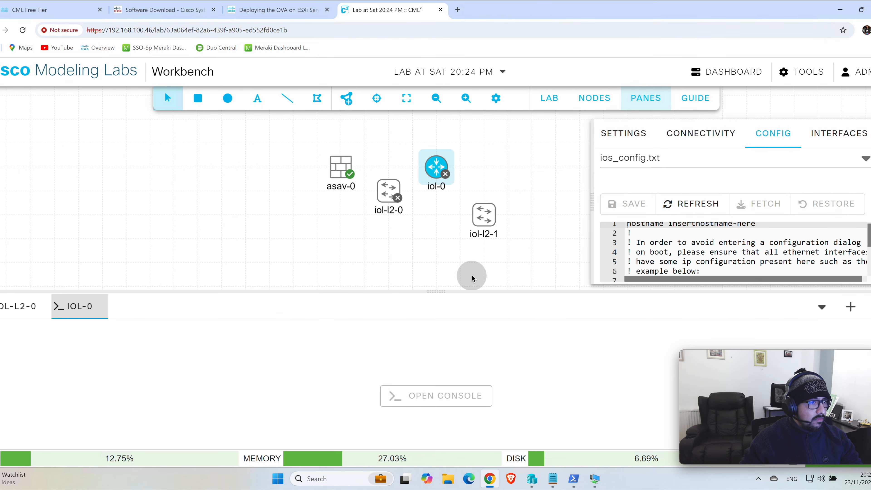
Step: Delete the iol-l2-1 switch from the lab and shrink the console pane slightly
right_click(485, 222)
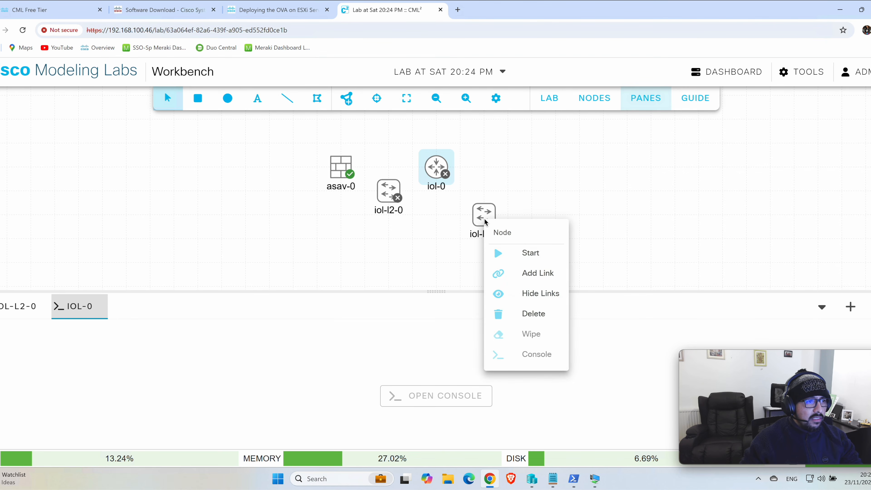
left_click(515, 312)
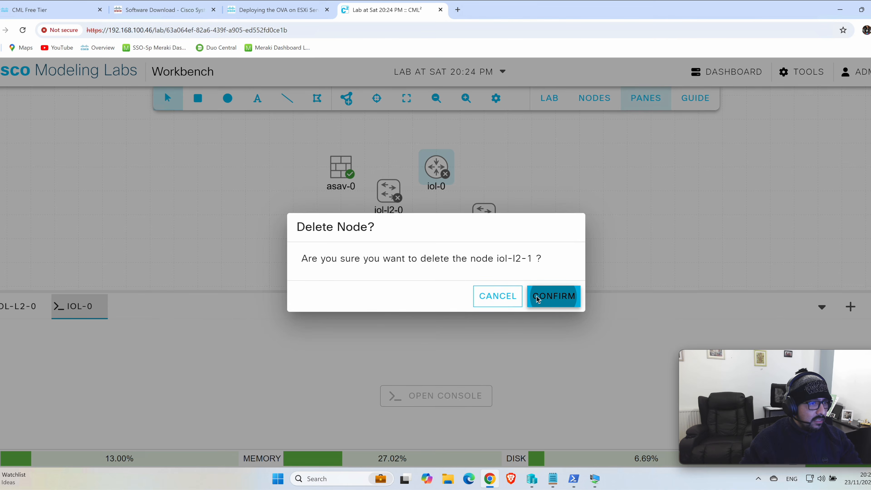
left_click(537, 298)
left_click_drag(437, 291, 436, 302)
Step: Select the asav-0 firewall, open its console and bring up its command prompt
left_click(339, 173)
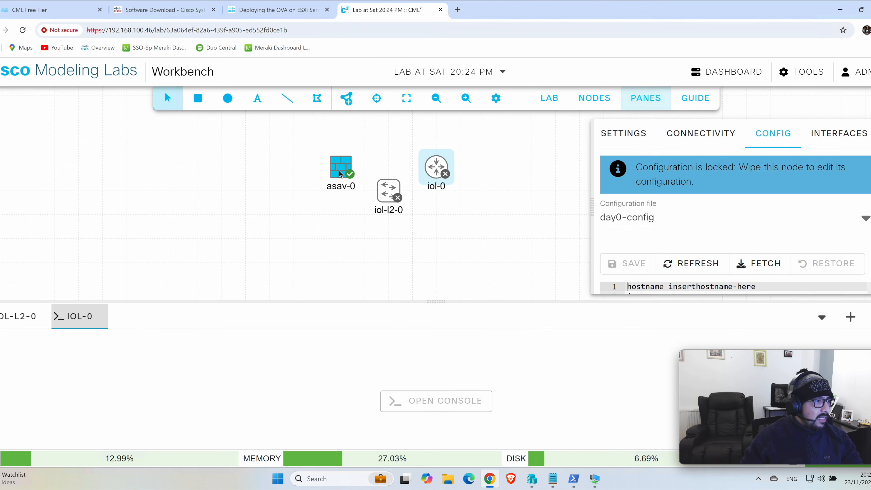
right_click(339, 171)
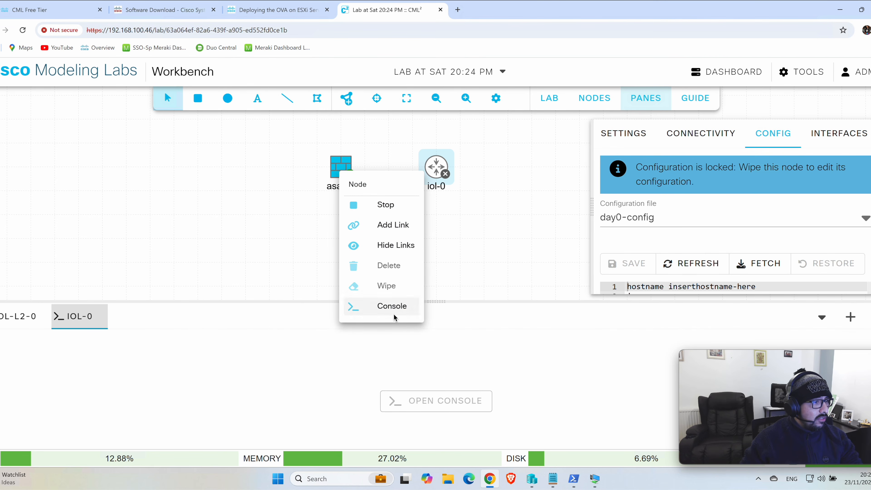
left_click(392, 307)
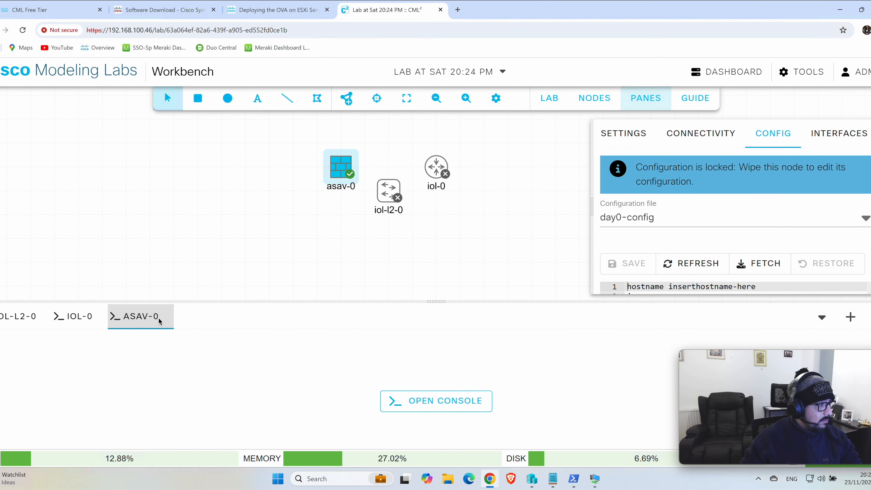
left_click(444, 401)
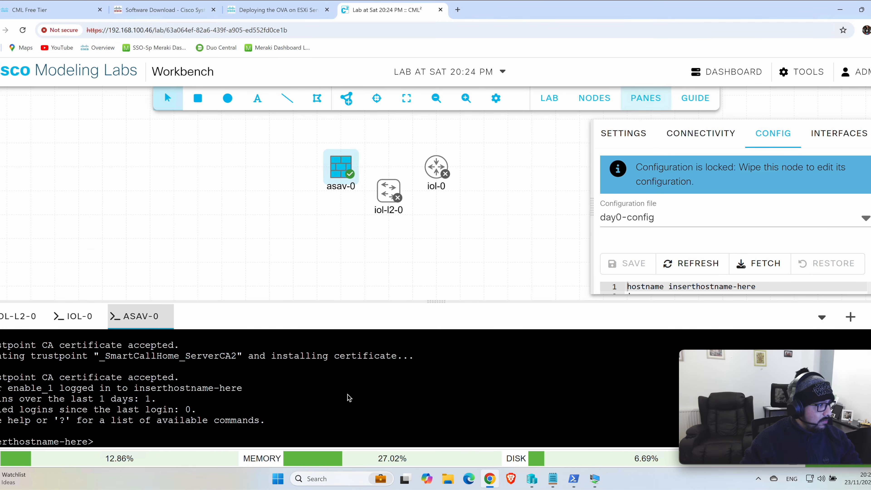
key("Return")
key("Return")
key("Return")
key("Return")
key("Return")
key("Return")
key("Return")
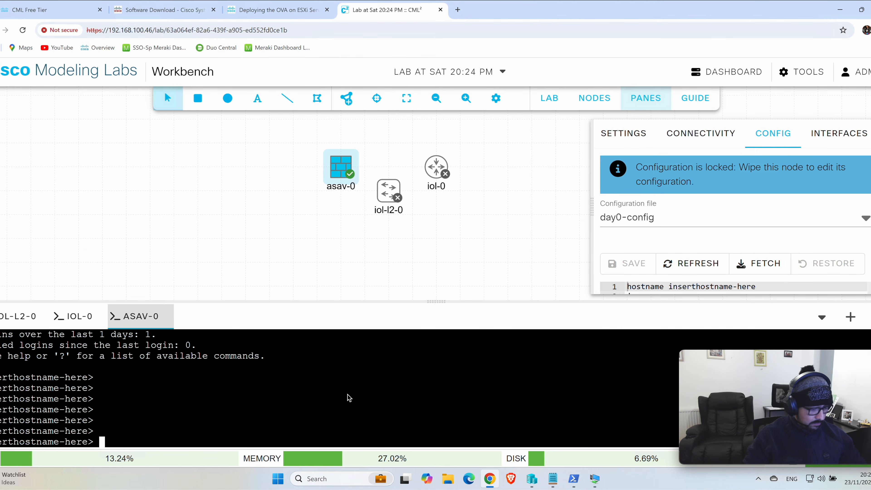
Step: Try to enter privileged mode in the asav-0 console with "en" and a blank password
type("en")
key("Return")
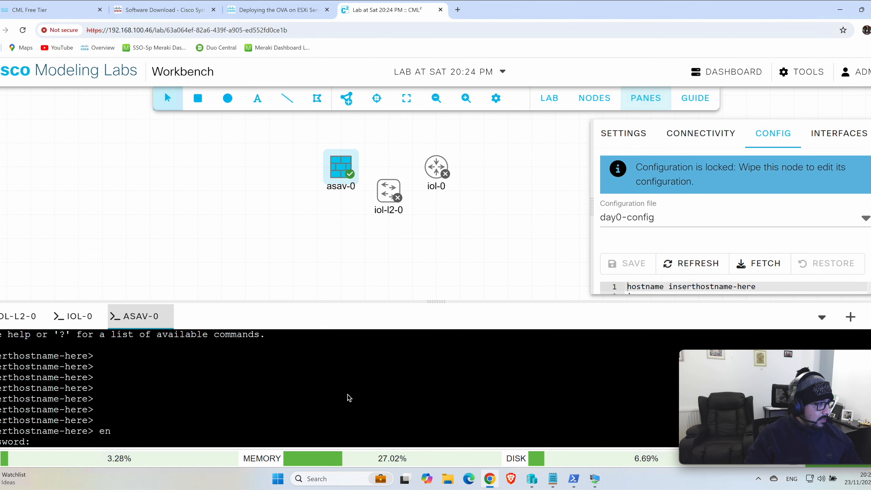
key("Return")
key("Return")
key("Return")
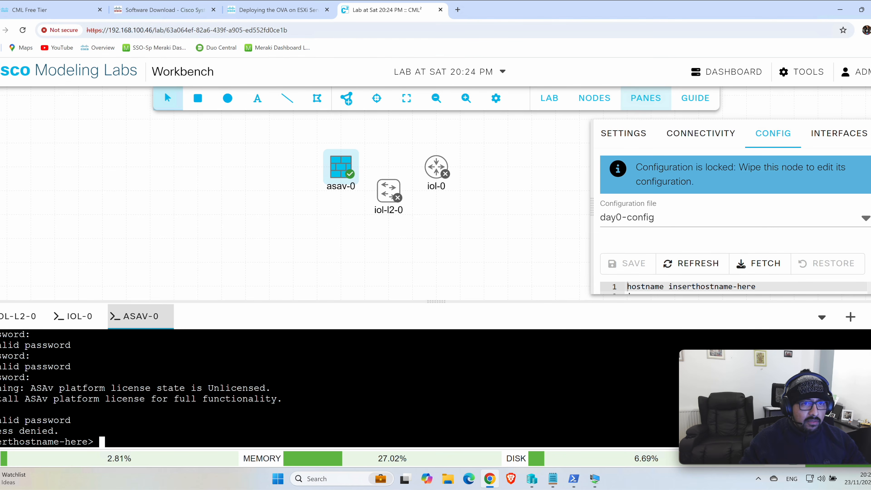
Step: Find the enable password in the firewall's day0-config, rerun "en" in the asav-0 console and try entering that enable password
scroll(796, 211, "down", 3)
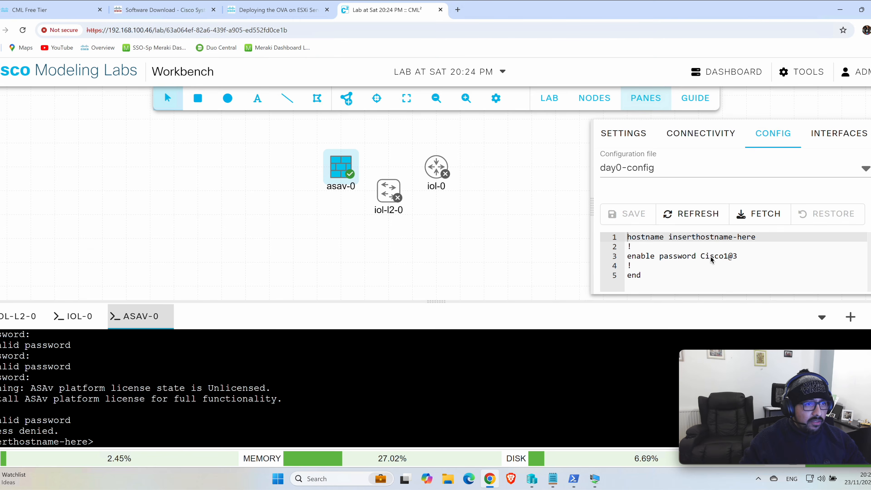
type("e")
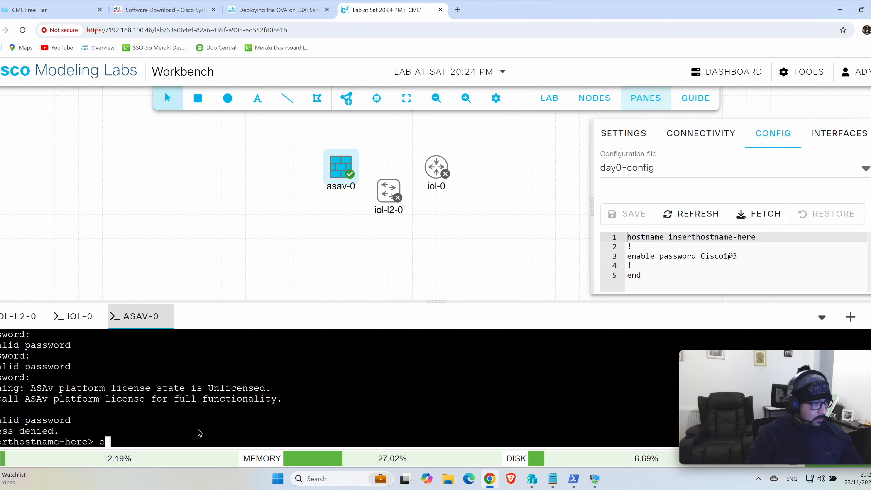
type("n")
key("Return")
type("Cisco1@3")
key("Return")
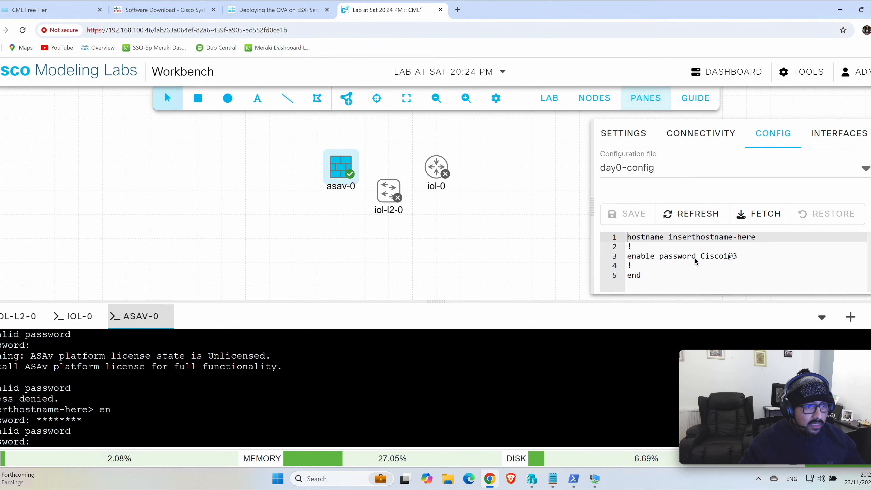
Step: Copy the enable password from the day0-config and paste it at the asav-0 password prompt to enter privileged mode
left_click(702, 257)
left_click_drag(701, 256, 736, 260)
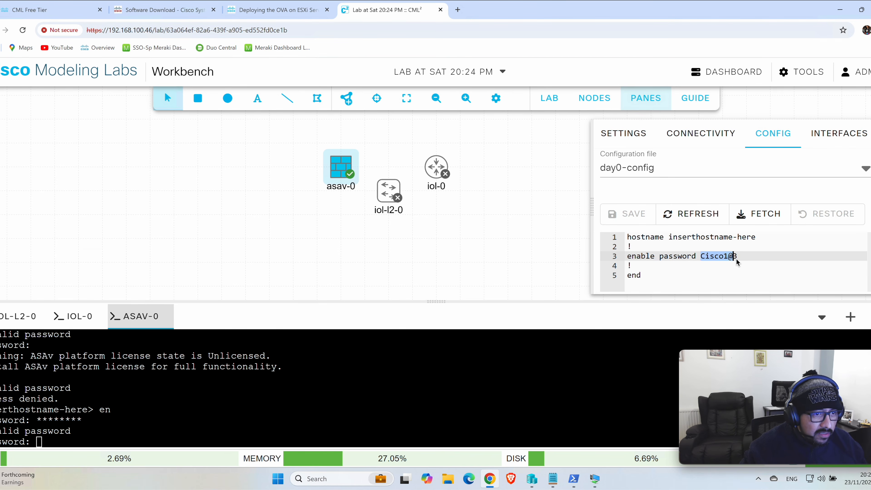
right_click(737, 261)
left_click(743, 271)
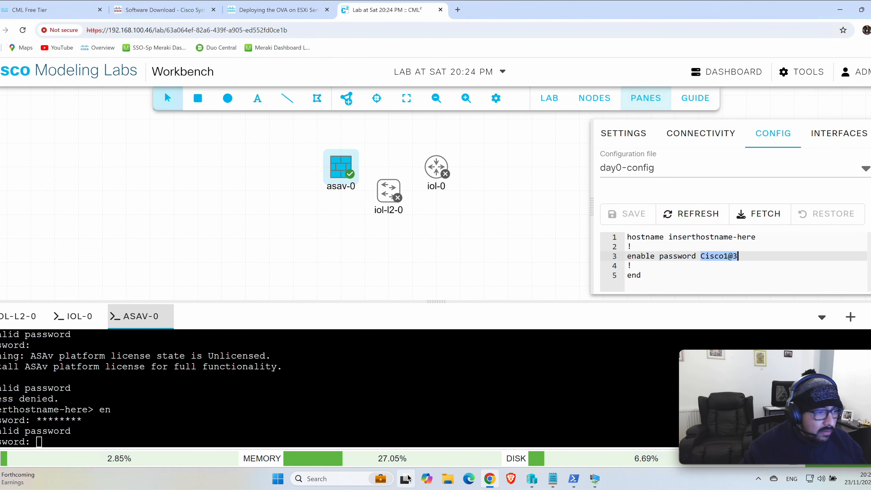
right_click(391, 434)
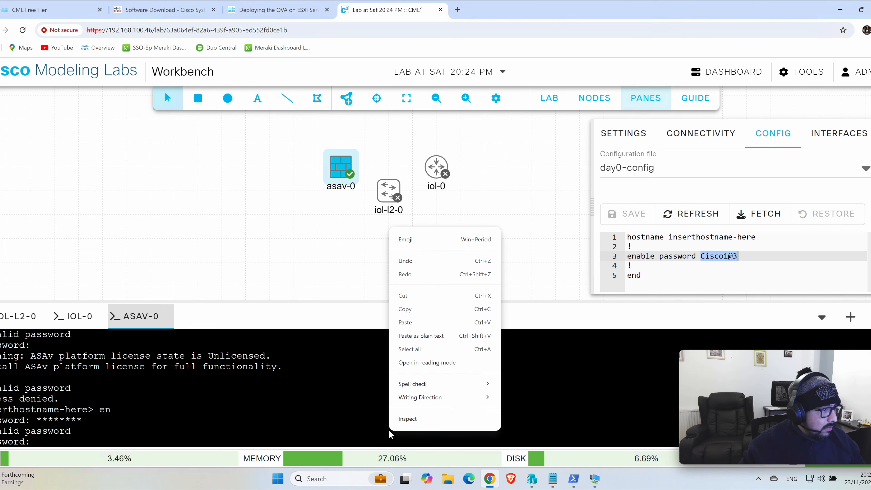
left_click(412, 323)
key("Return")
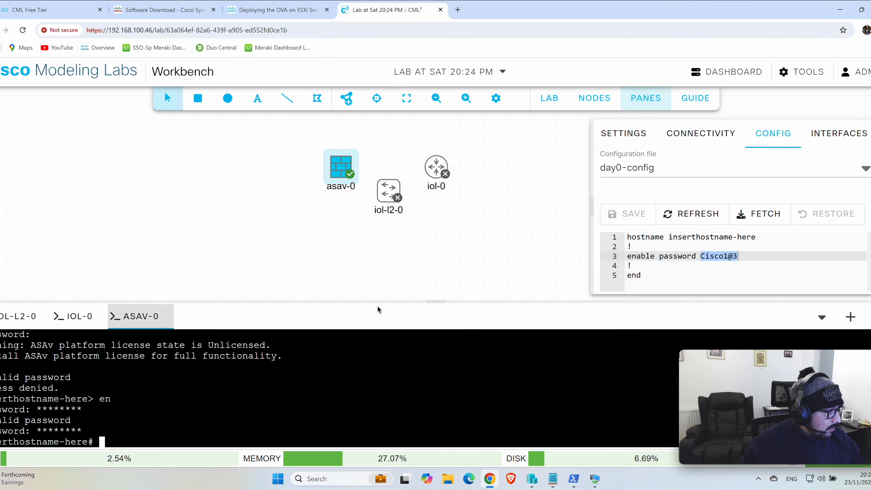
key("Return")
key("Return")
key("Return")
key("Return")
key("Return")
key("Return")
key("Return")
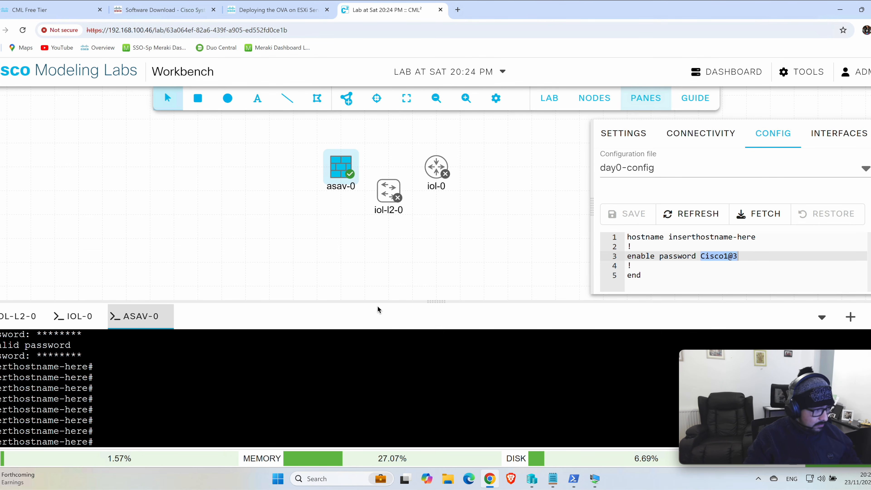
Step: Display the asav-0 firewall's running configuration with "show run" and page through it to the end
type("show run")
key("Return")
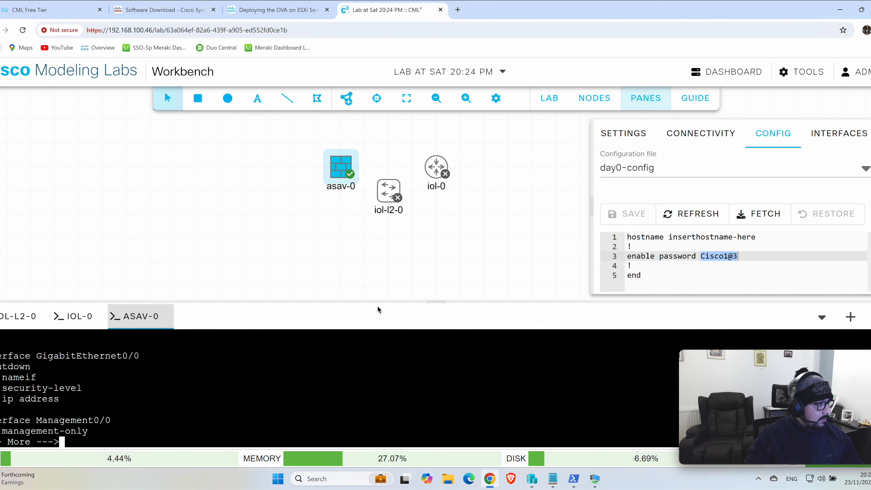
key("space")
key("space")
key("space")
key("space")
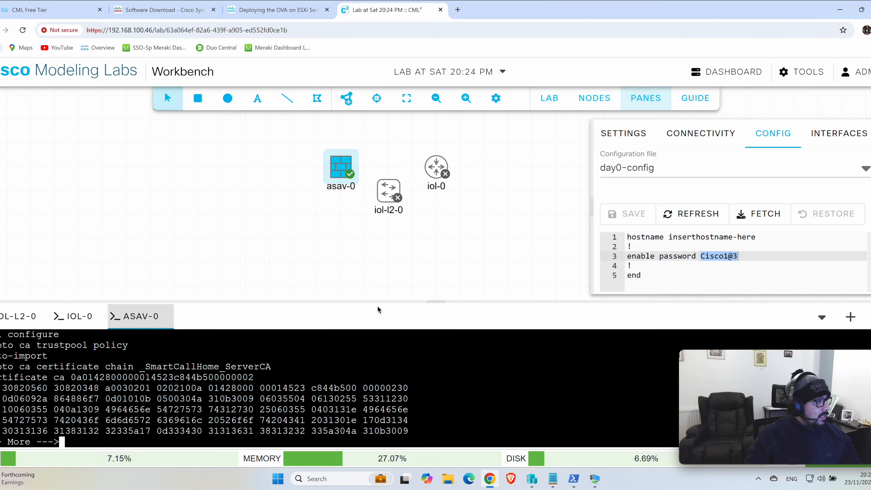
key("space")
key("space")
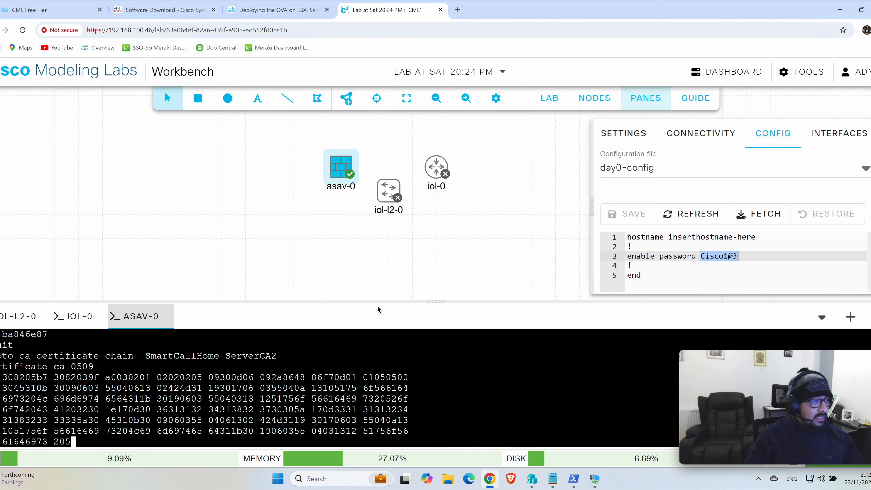
key("space")
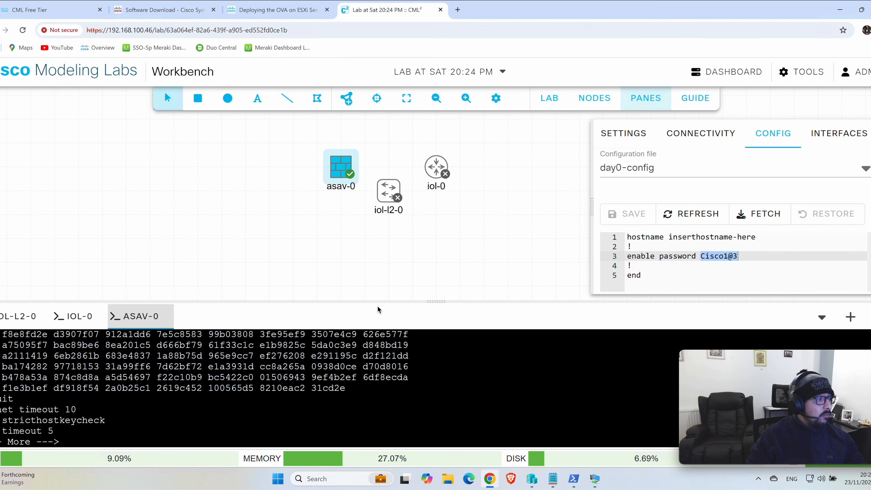
key("space")
key("space")
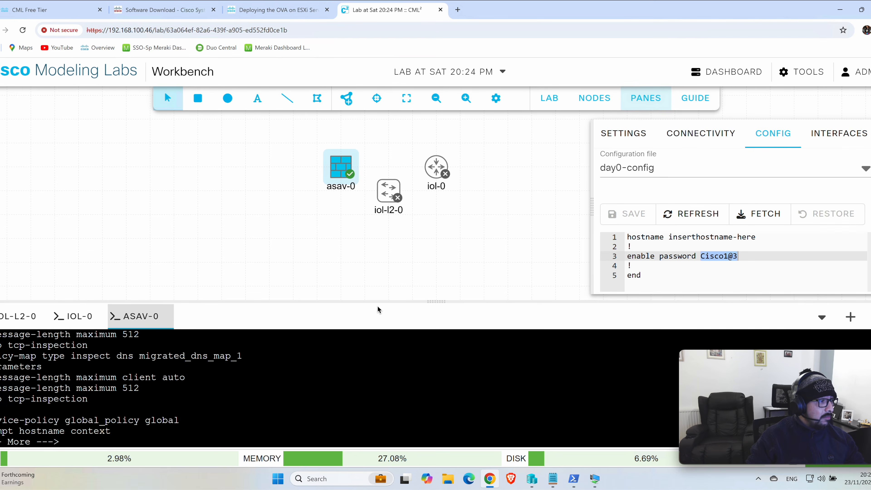
key("space")
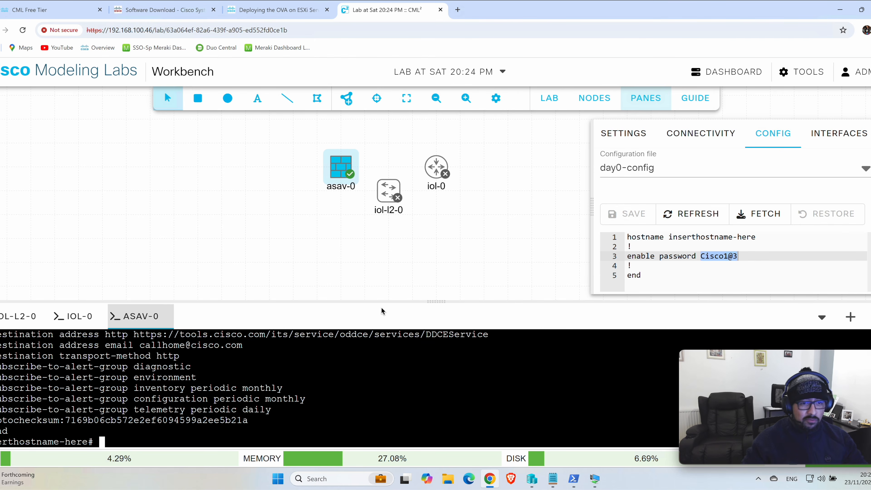